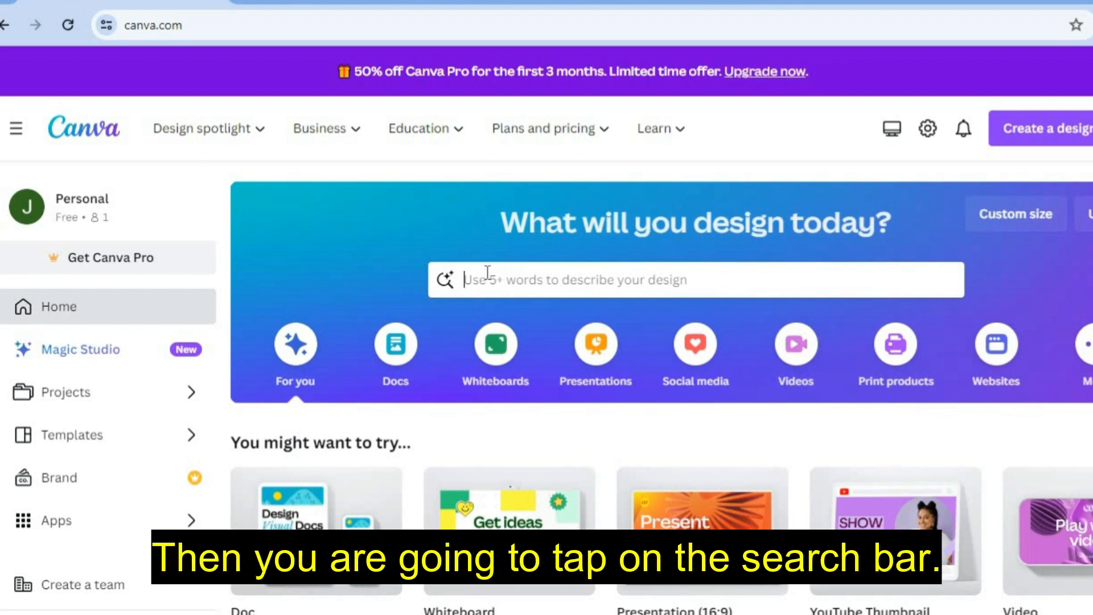
# - Search Canva's home page for 'HAIR WEB' designs
pyautogui.click(487, 274)
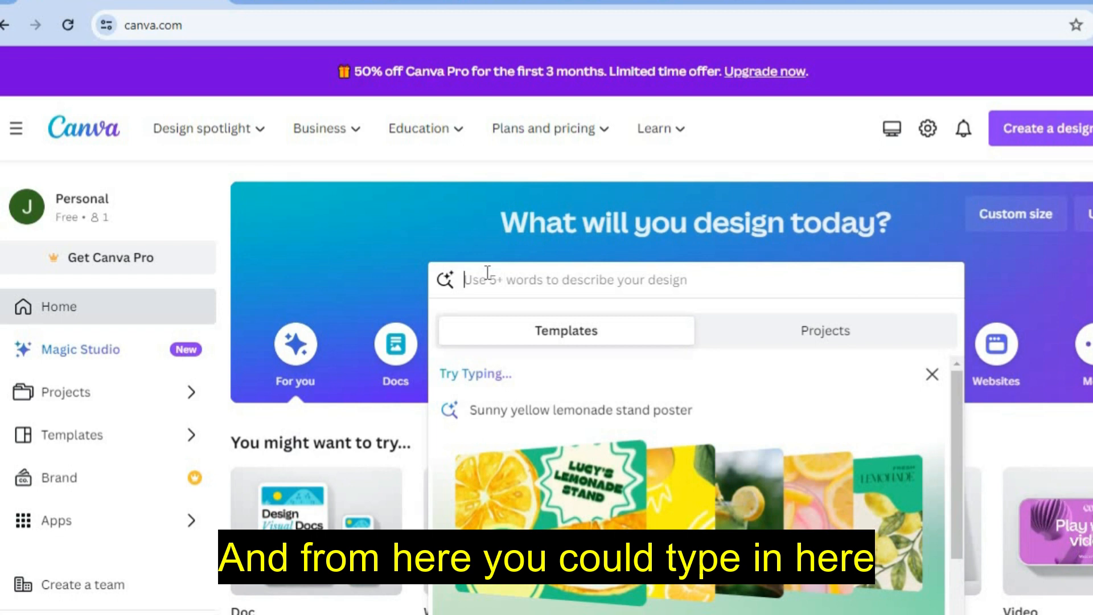
pyautogui.write('H')
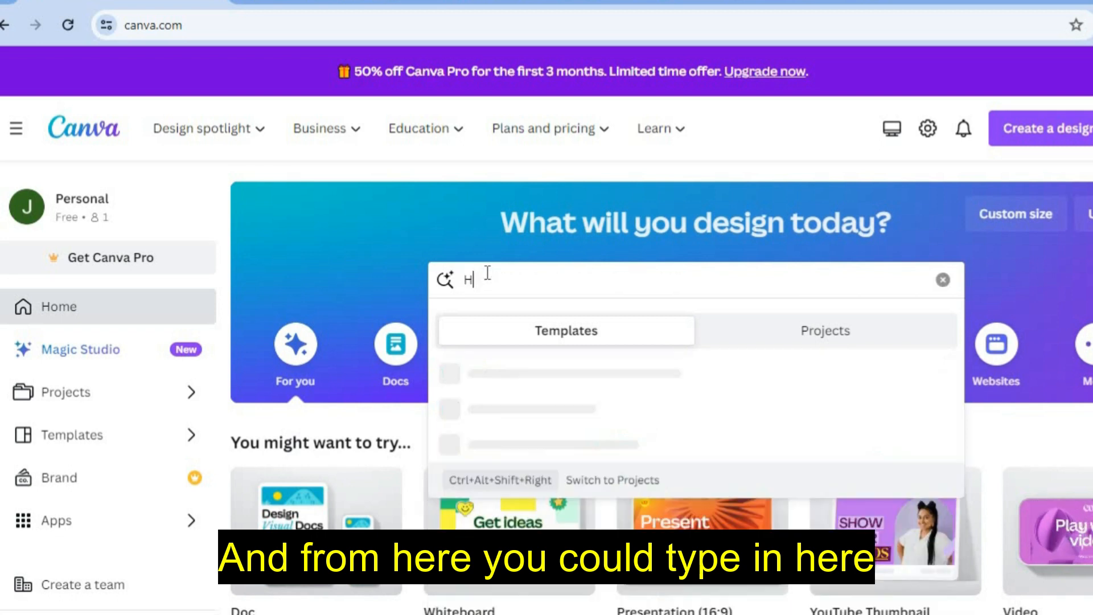
pyautogui.write('AIR ')
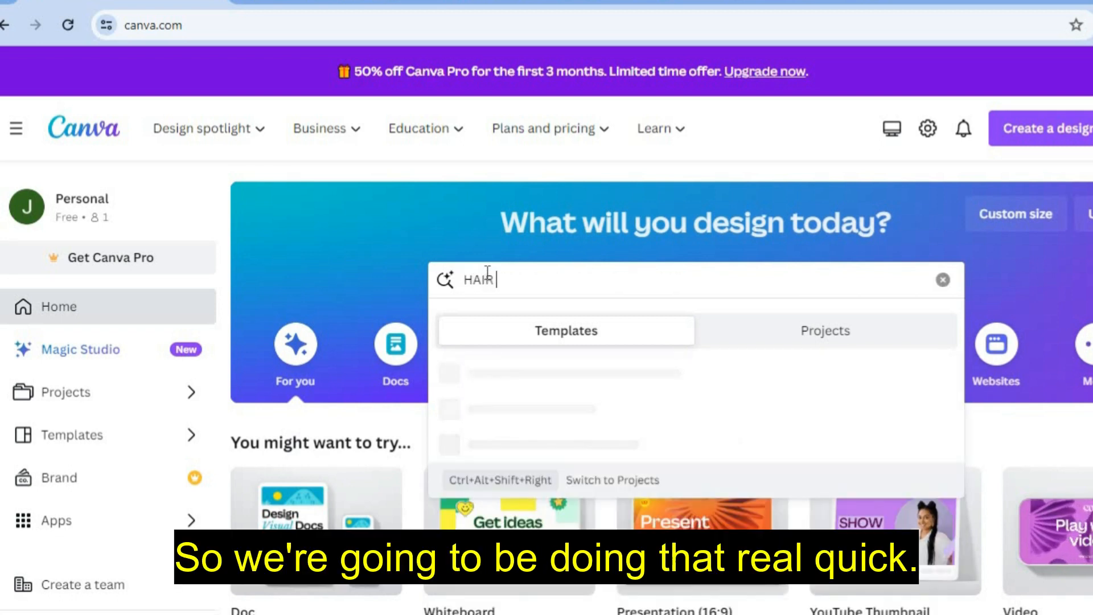
pyautogui.write('WEB')
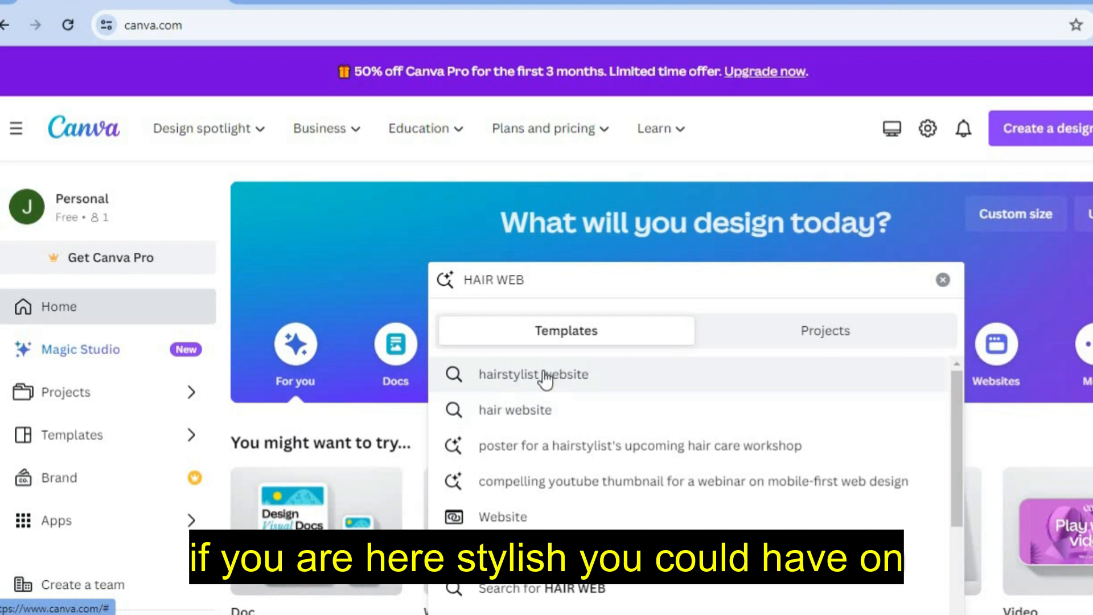
# - Choose the 'hair website' suggestion and browse the resulting template grid
pyautogui.click(549, 411)
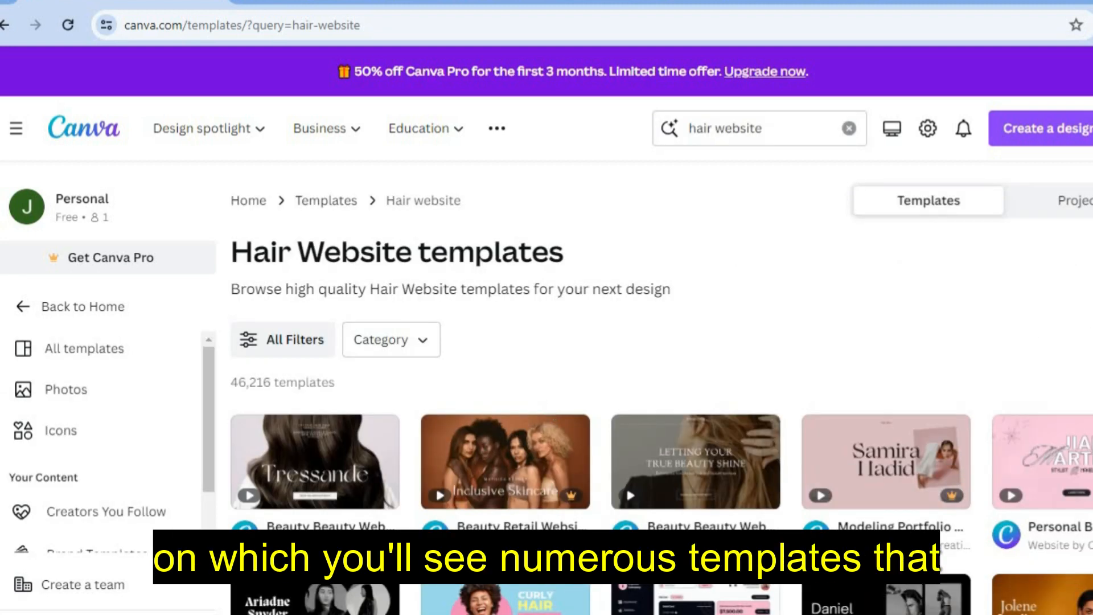
pyautogui.scroll(-3, 547, 387)
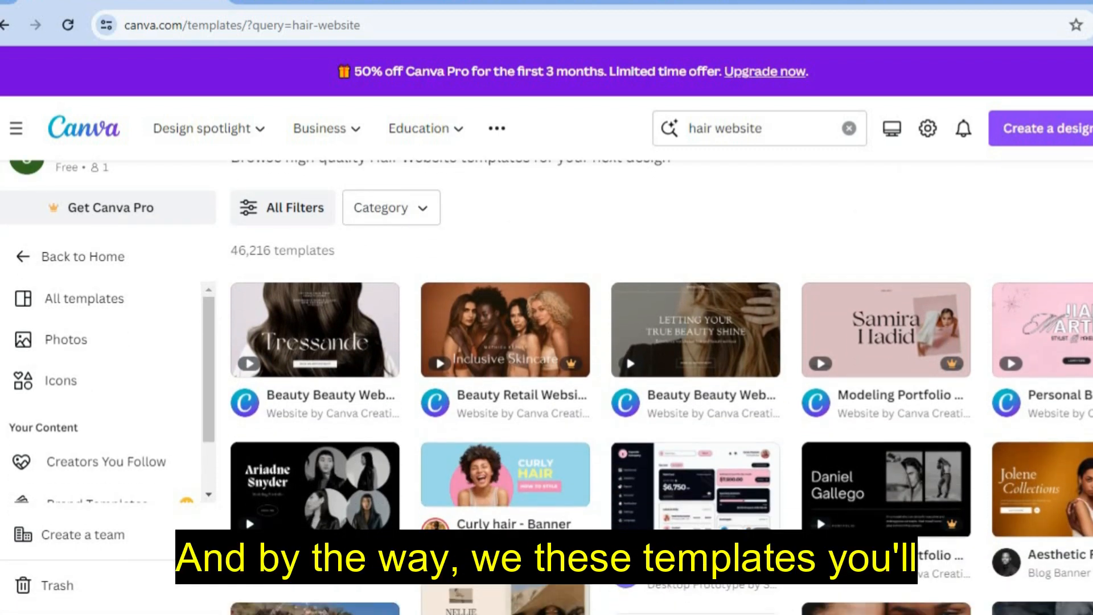
pyautogui.scroll(-1, 546, 387)
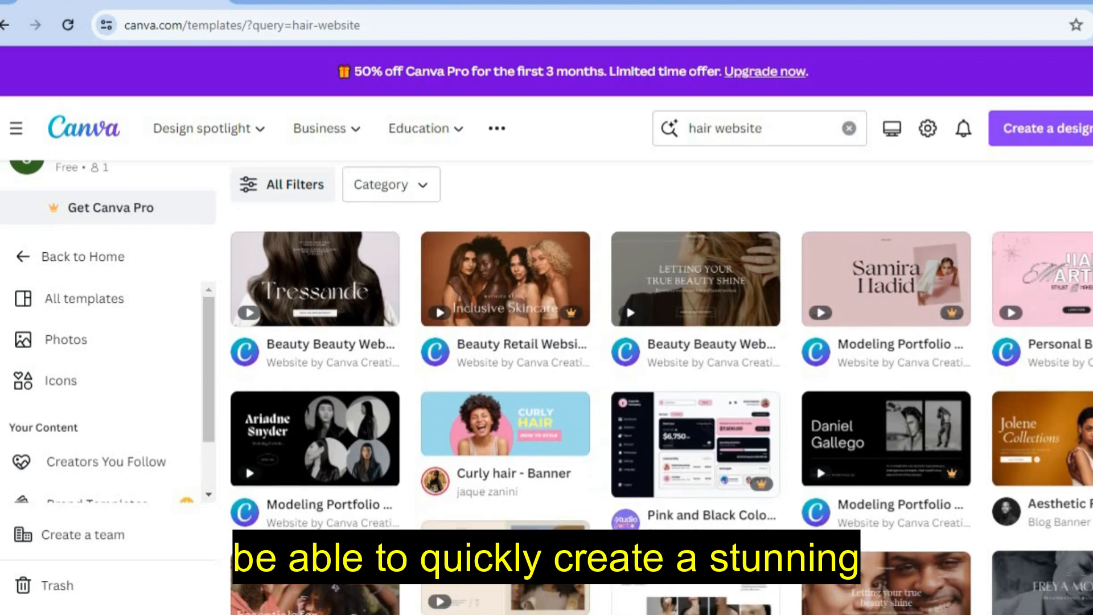
pyautogui.scroll(-2, 660, 387)
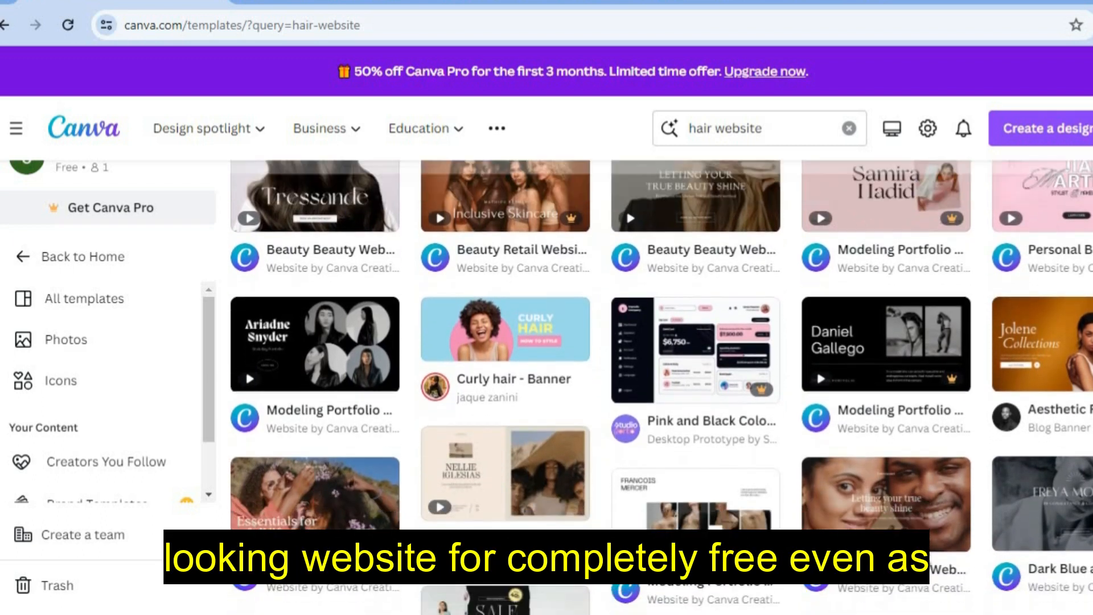
pyautogui.scroll(3, 630, 242)
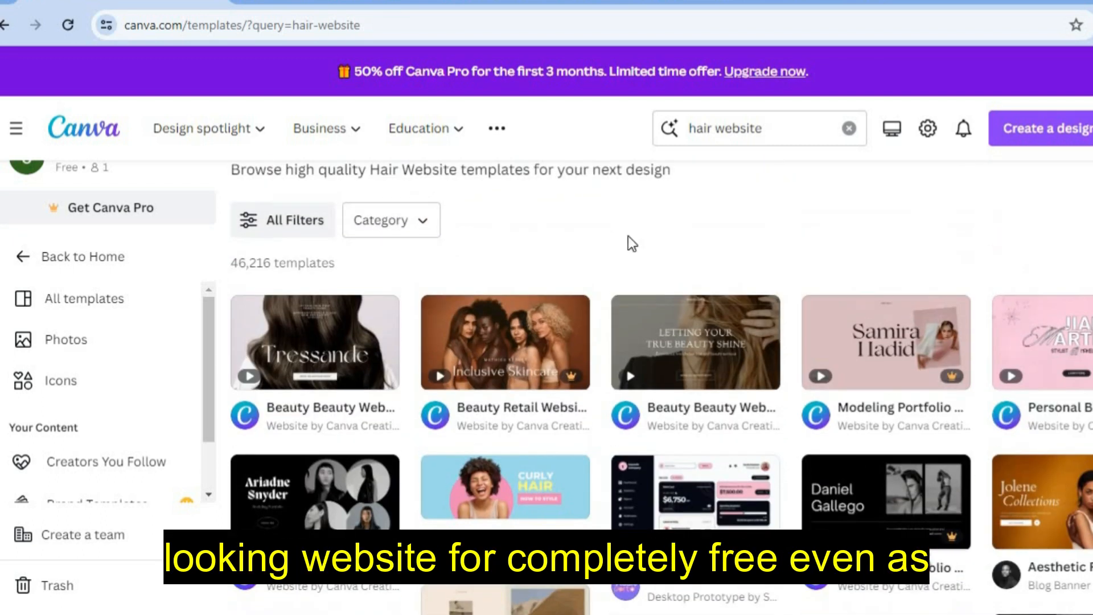
pyautogui.moveTo(350, 317)
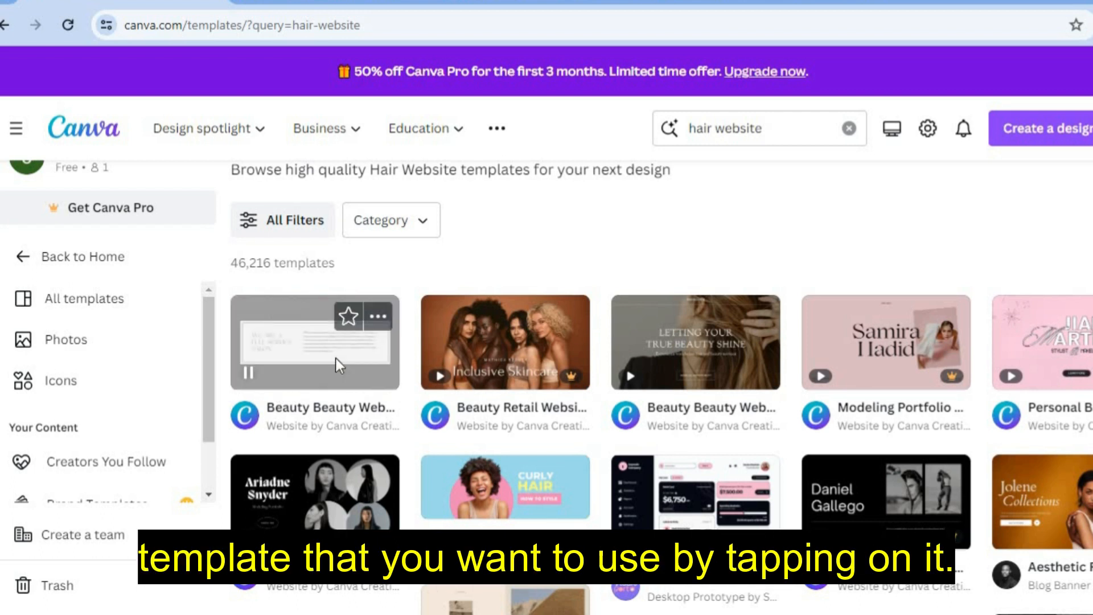
# - Customize the Beauty Beauty Website template into the 8-page Tressande design and review its pages
pyautogui.click(287, 411)
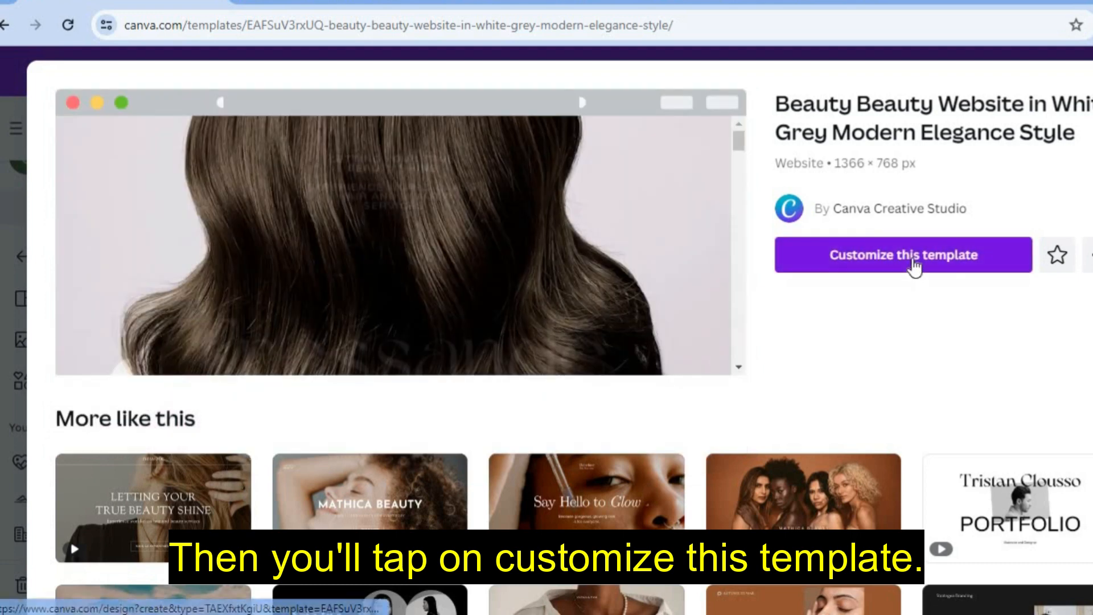
pyautogui.click(913, 261)
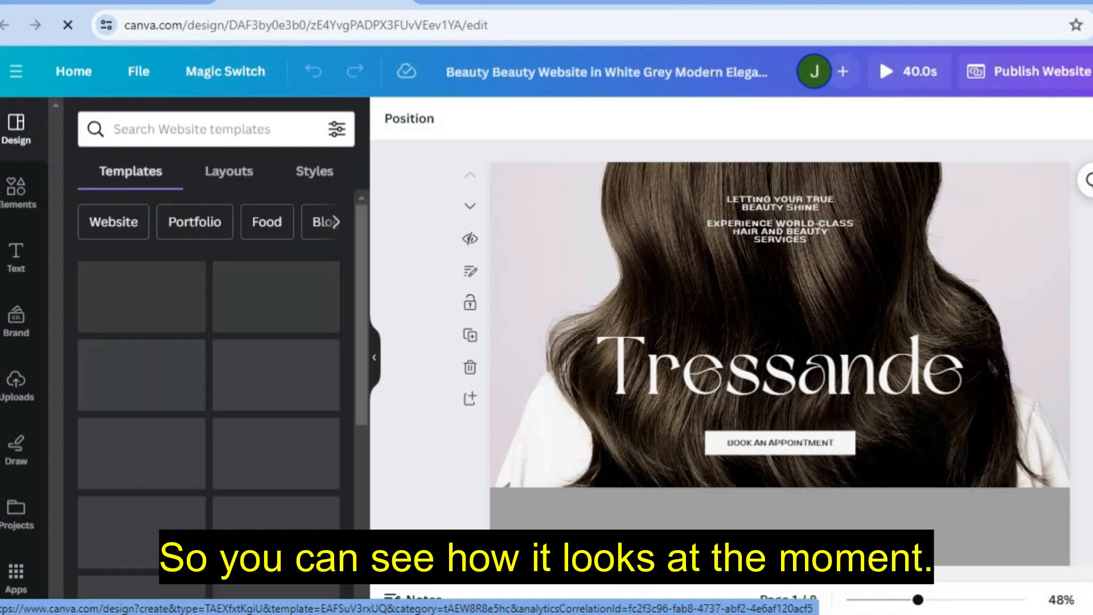
pyautogui.scroll(-5, 780, 342)
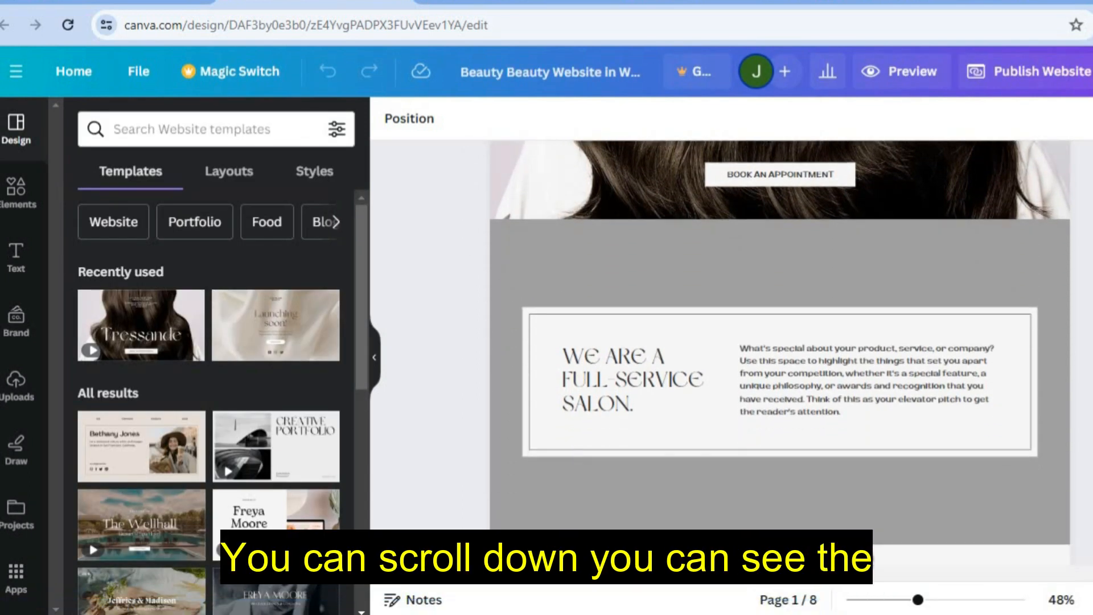
pyautogui.scroll(-12, 780, 353)
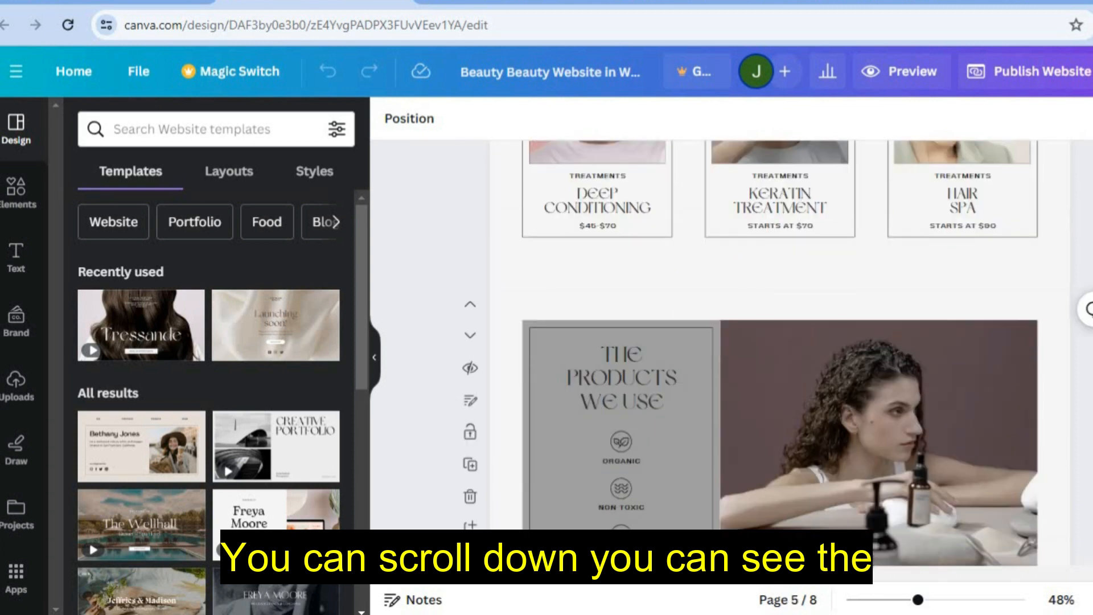
pyautogui.scroll(-10, 780, 342)
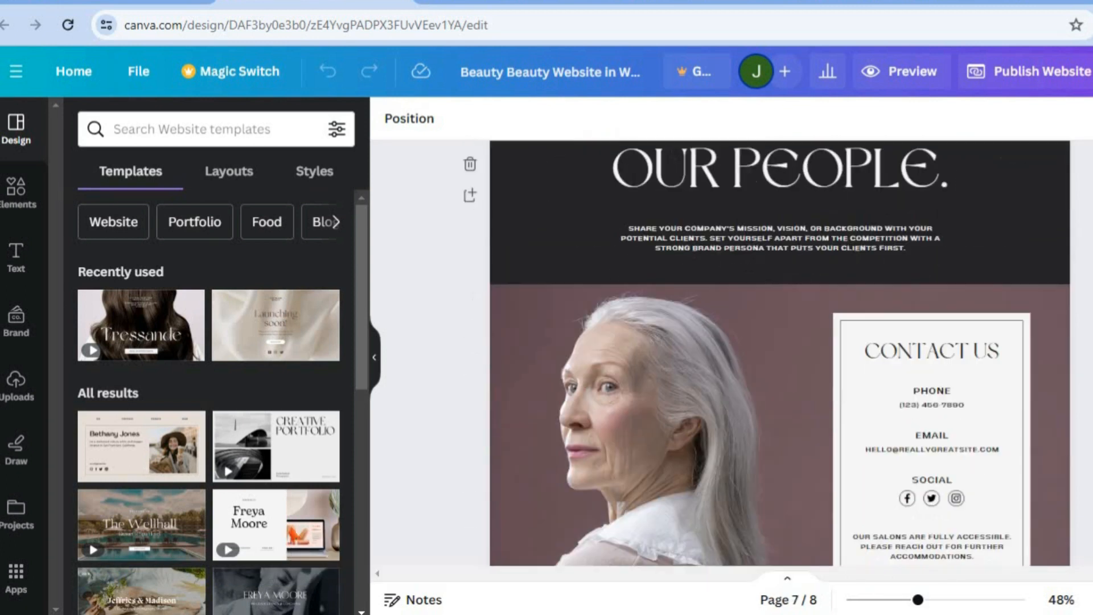
pyautogui.scroll(20, 780, 342)
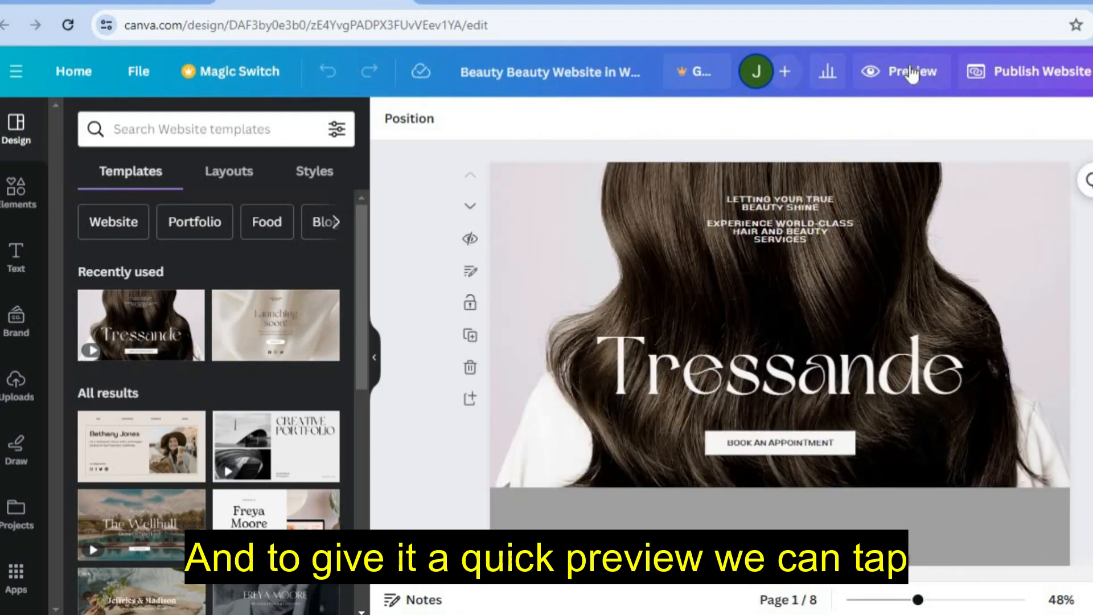
pyautogui.click(911, 73)
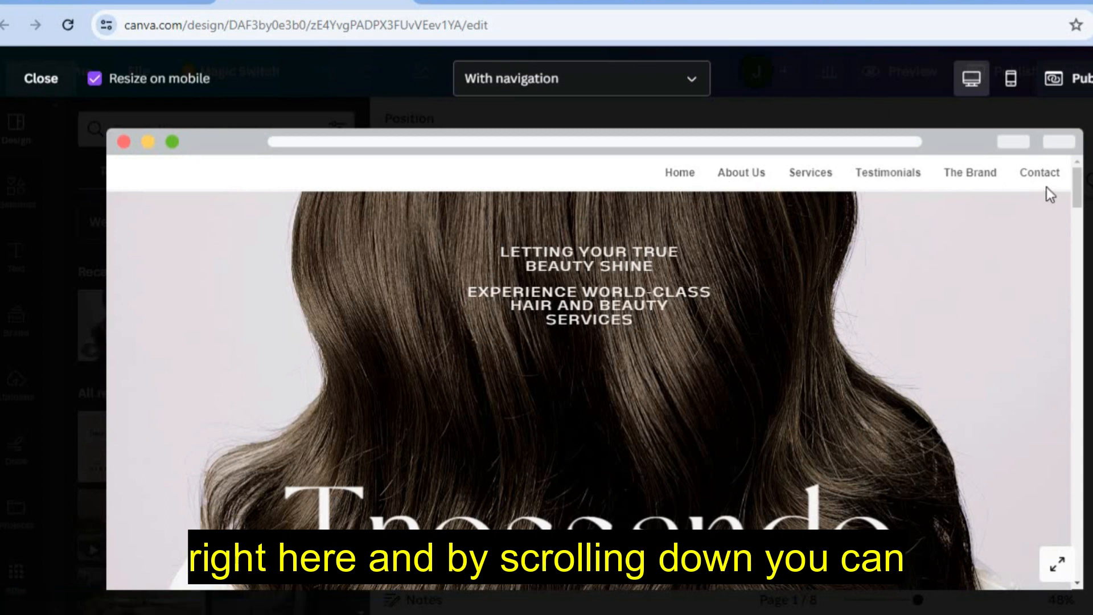
pyautogui.moveTo(1080, 193); pyautogui.dragTo(1080, 230)
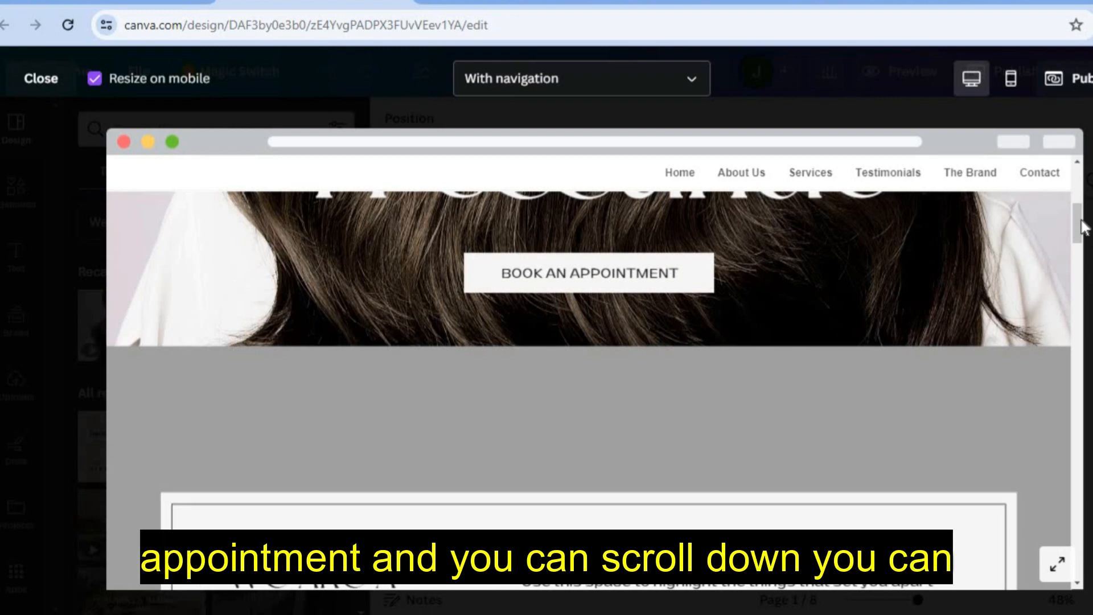
pyautogui.moveTo(1077, 232); pyautogui.dragTo(1072, 353)
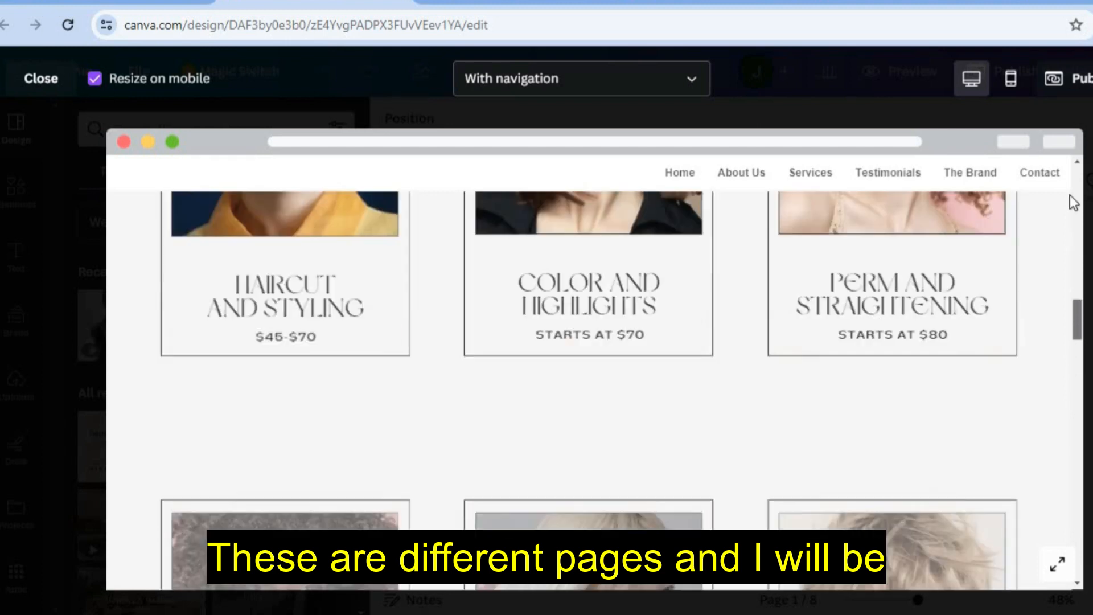
pyautogui.click(1073, 202)
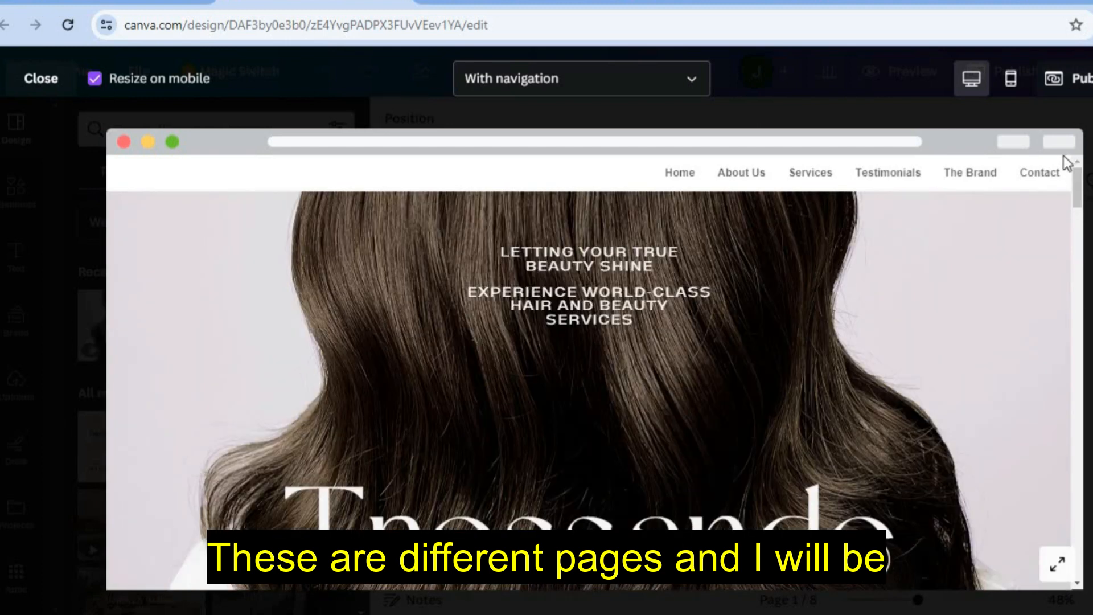
pyautogui.click(28, 83)
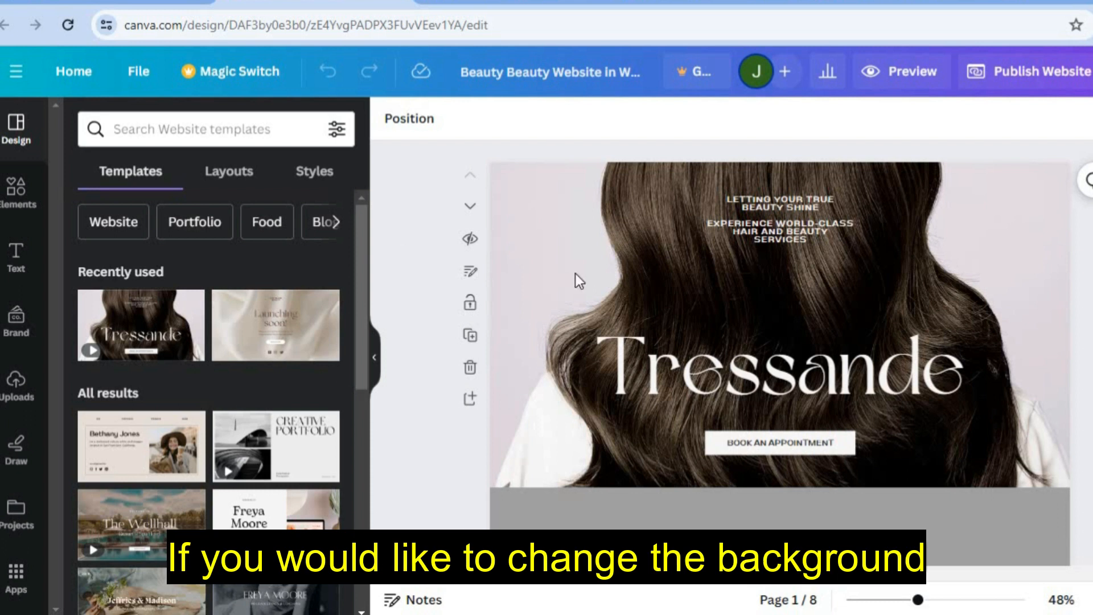
# - With the page-1 hair background selected, search the Elements library for 'hairstyle'
pyautogui.click(592, 236)
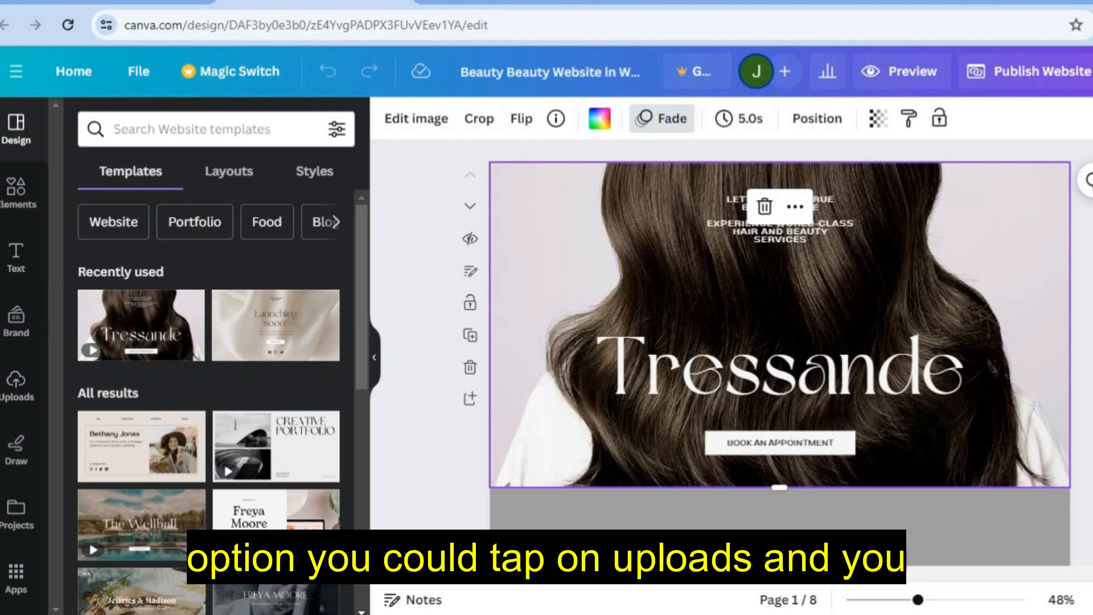
pyautogui.click(14, 386)
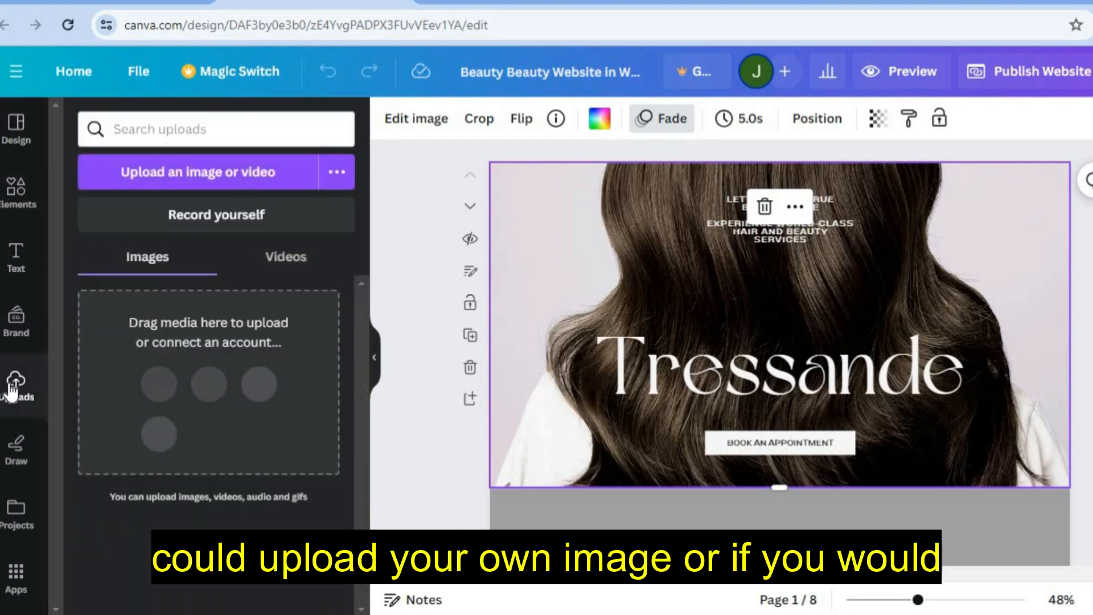
pyautogui.click(35, 193)
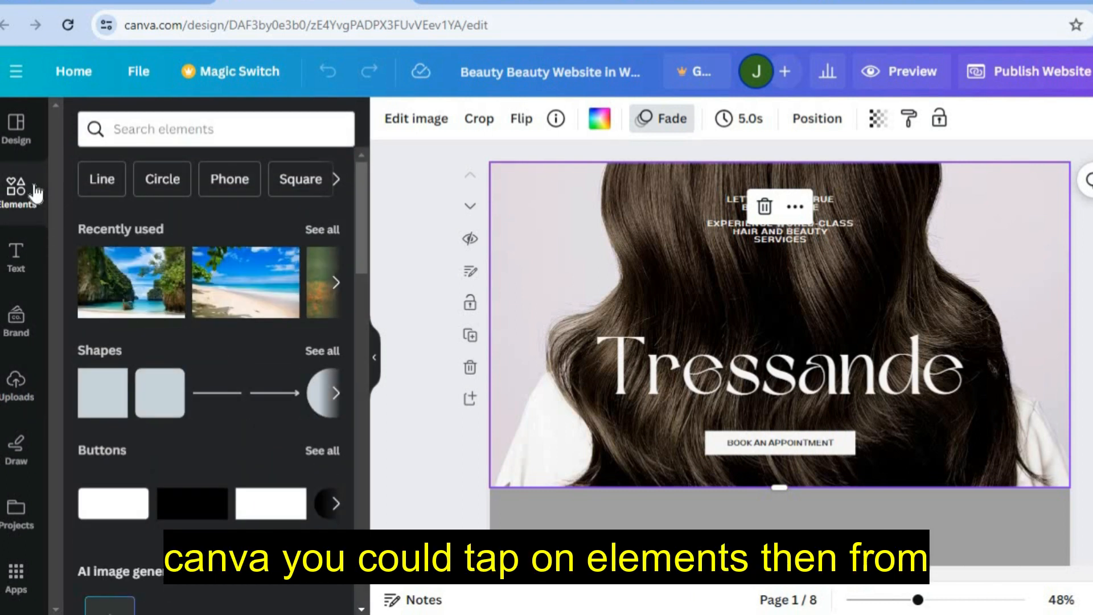
pyautogui.click(126, 124)
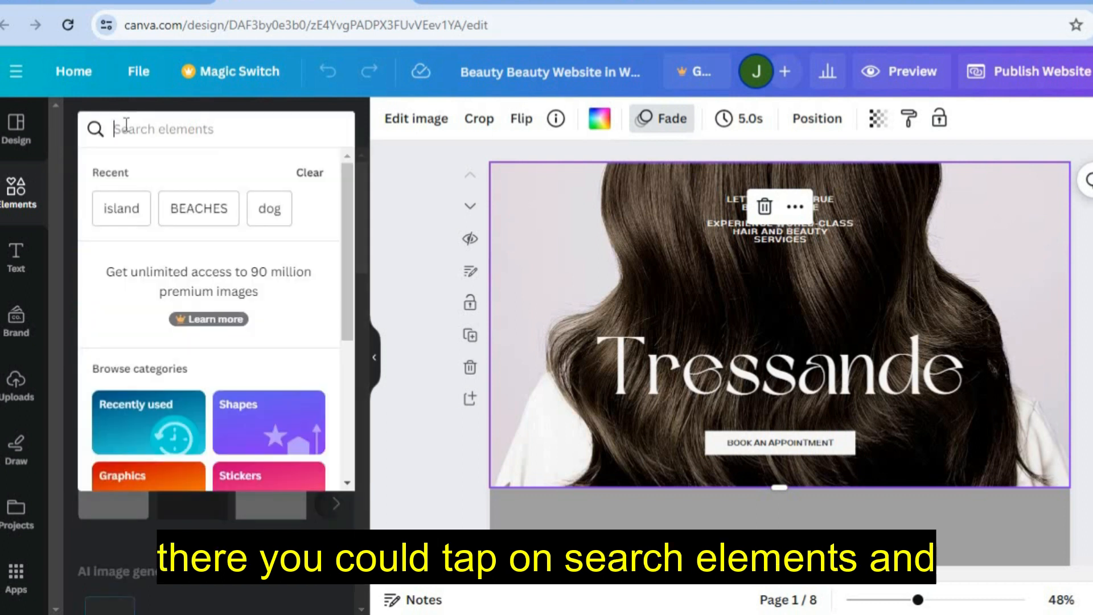
pyautogui.write('HAIRS')
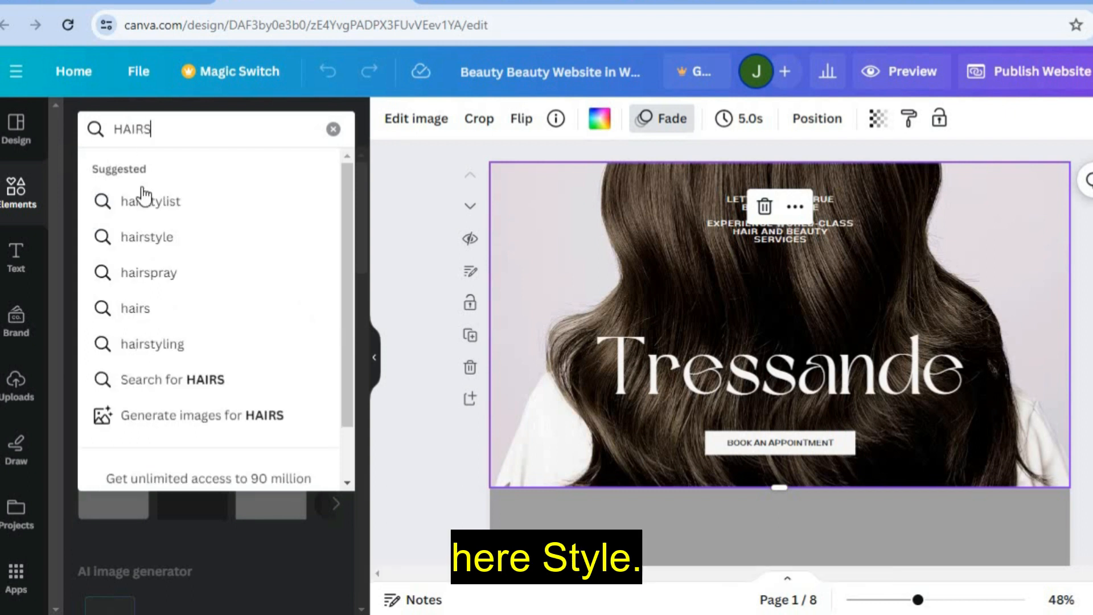
pyautogui.click(147, 238)
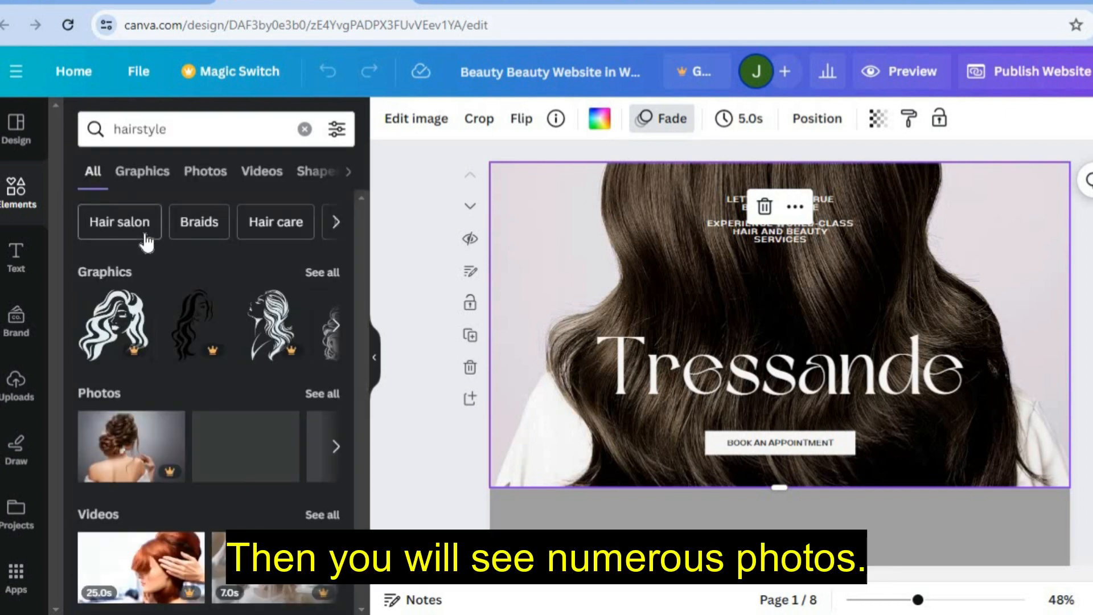
# - Replace the page-1 hero background with the photo of a woman with flying pink hair
pyautogui.click(322, 393)
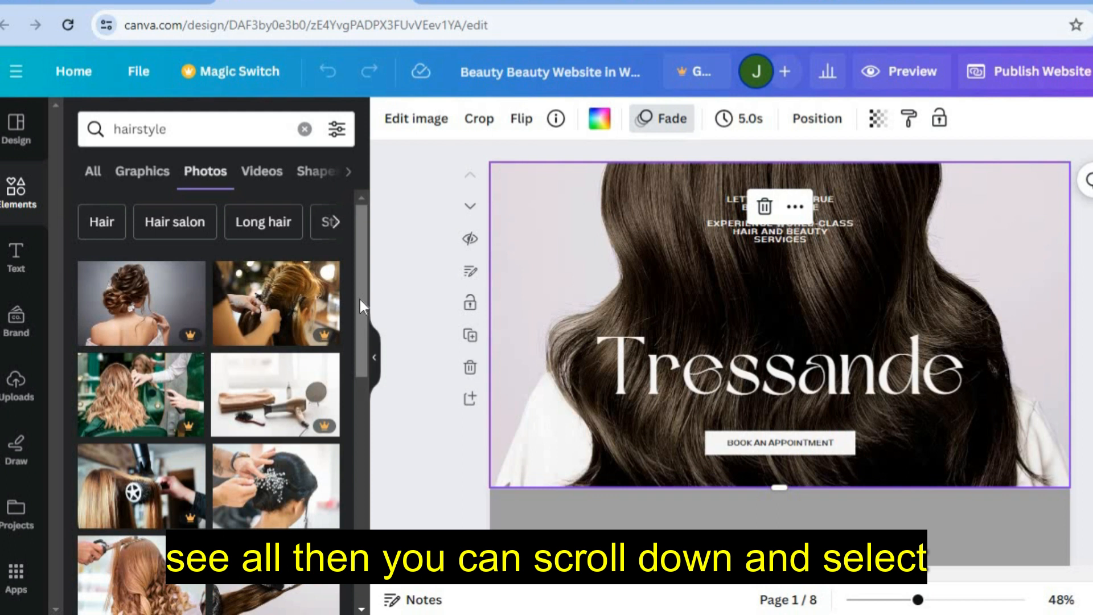
pyautogui.moveTo(356, 297); pyautogui.dragTo(359, 320)
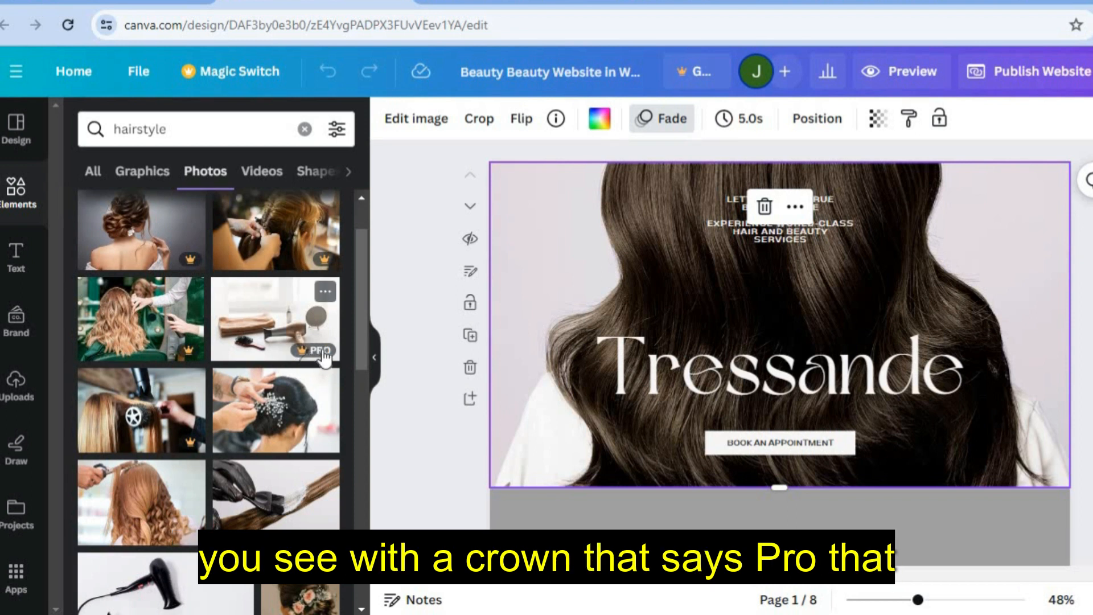
pyautogui.moveTo(357, 343); pyautogui.dragTo(363, 441)
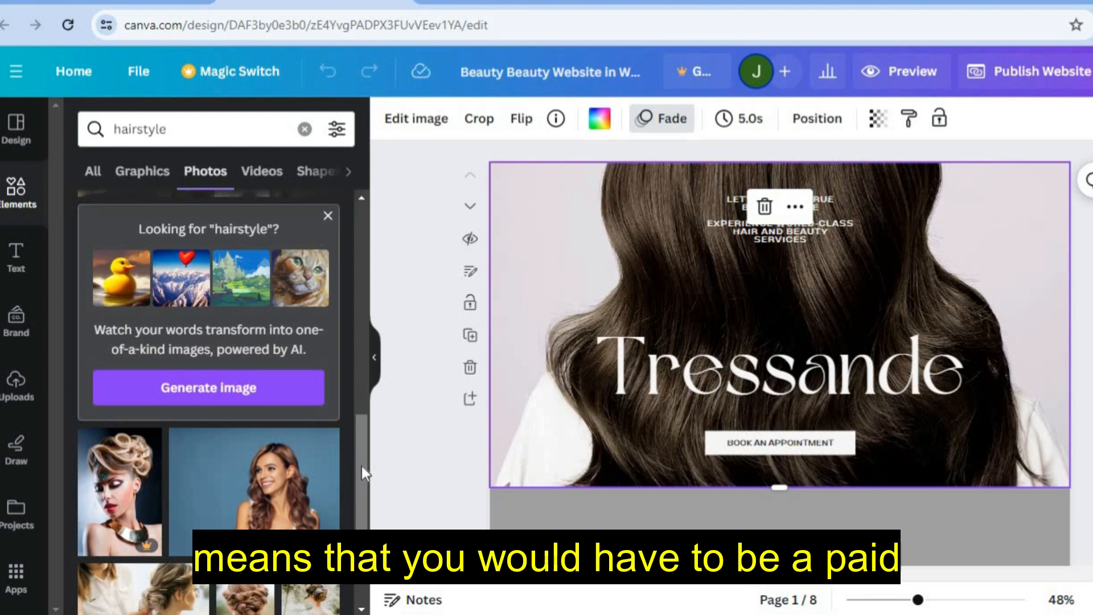
pyautogui.scroll(-3, 361, 466)
pyautogui.scroll(-2, 362, 519)
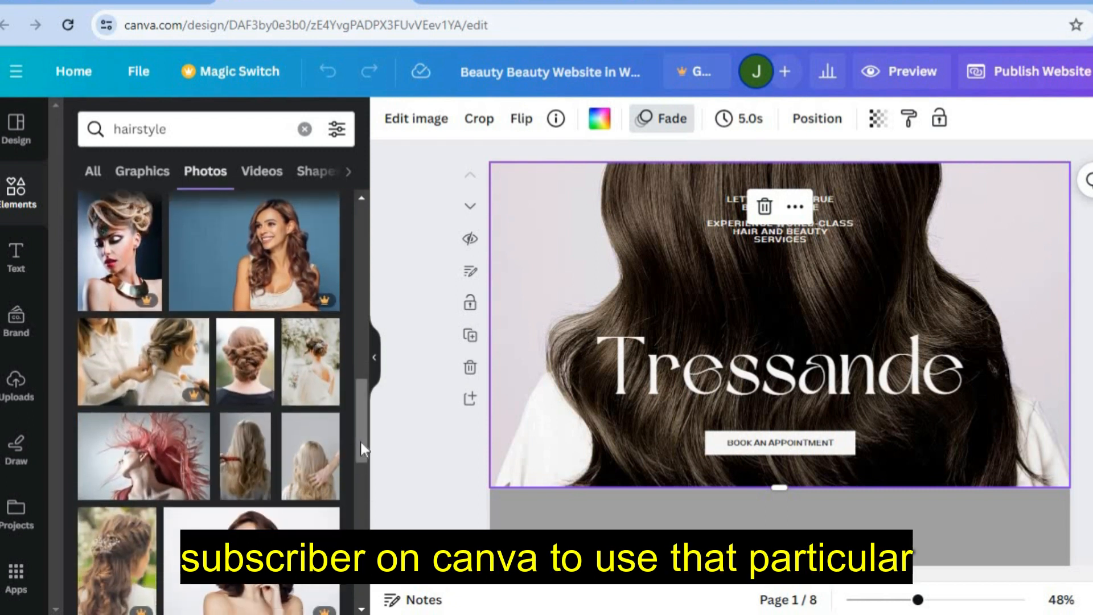
pyautogui.moveTo(361, 445)
pyautogui.mouseDown()
pyautogui.moveTo(361, 505)
pyautogui.moveTo(361, 435)
pyautogui.mouseUp()
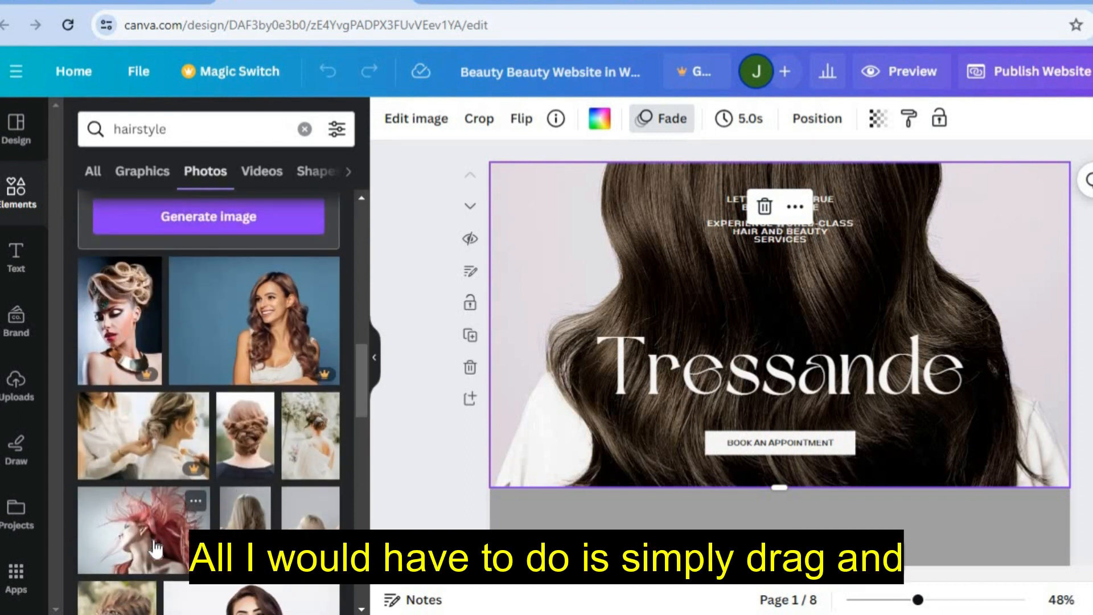
pyautogui.moveTo(204, 481); pyautogui.dragTo(498, 236)
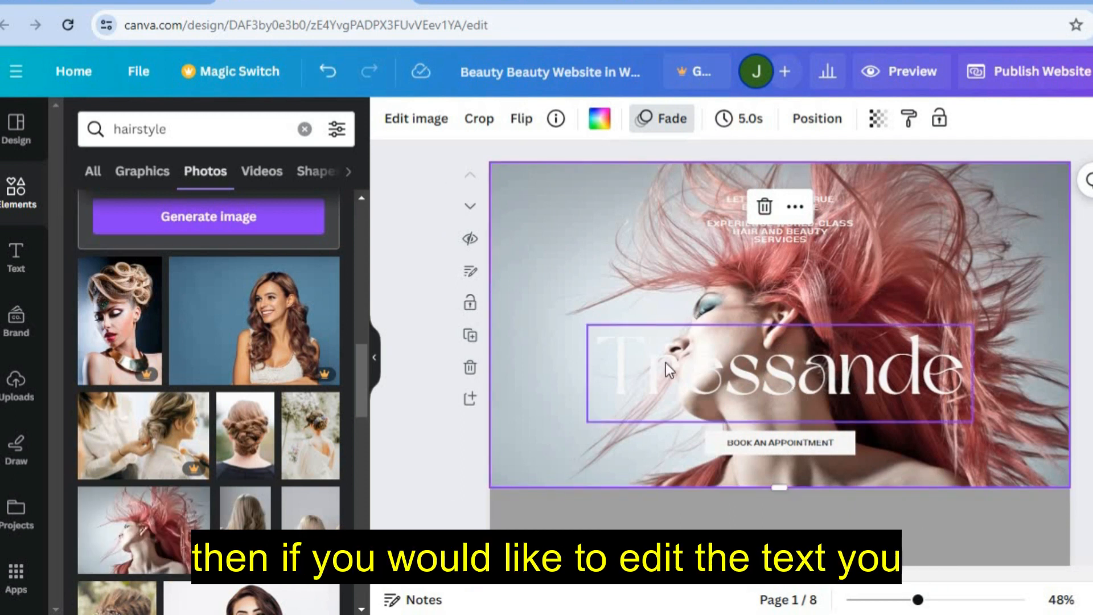
# - Change the Tressande heading colour to black from the Default colors palette
pyautogui.click(795, 365)
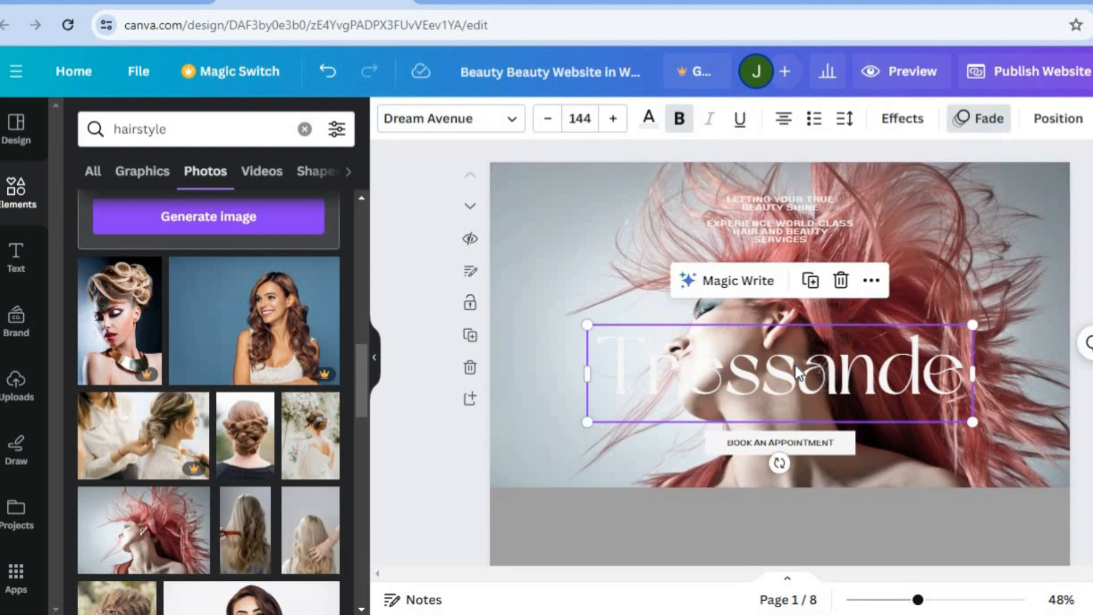
pyautogui.click(649, 118)
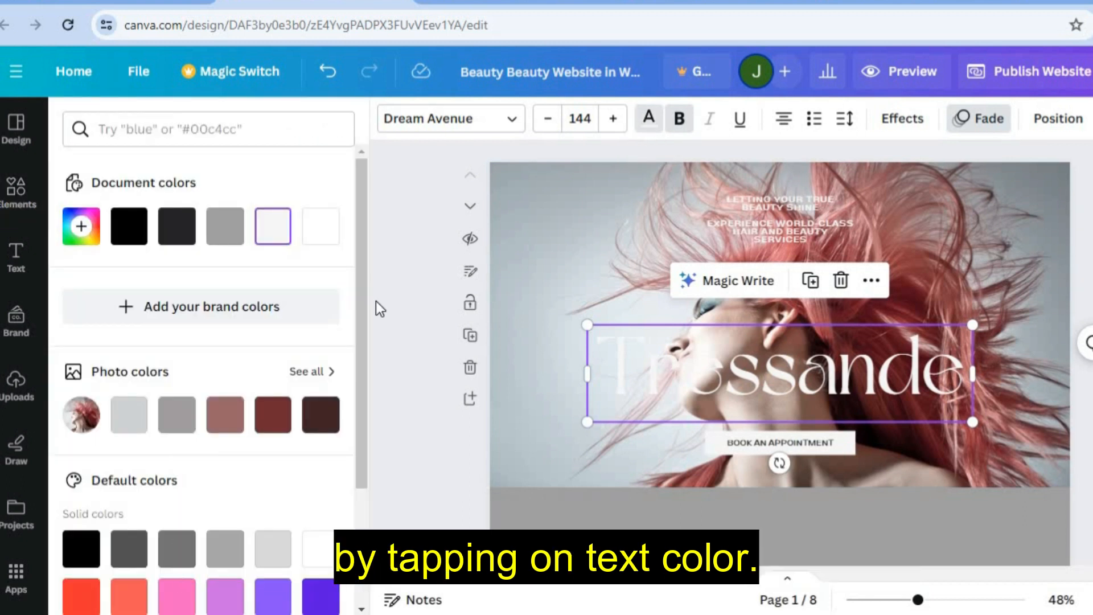
pyautogui.moveTo(364, 299); pyautogui.dragTo(356, 398)
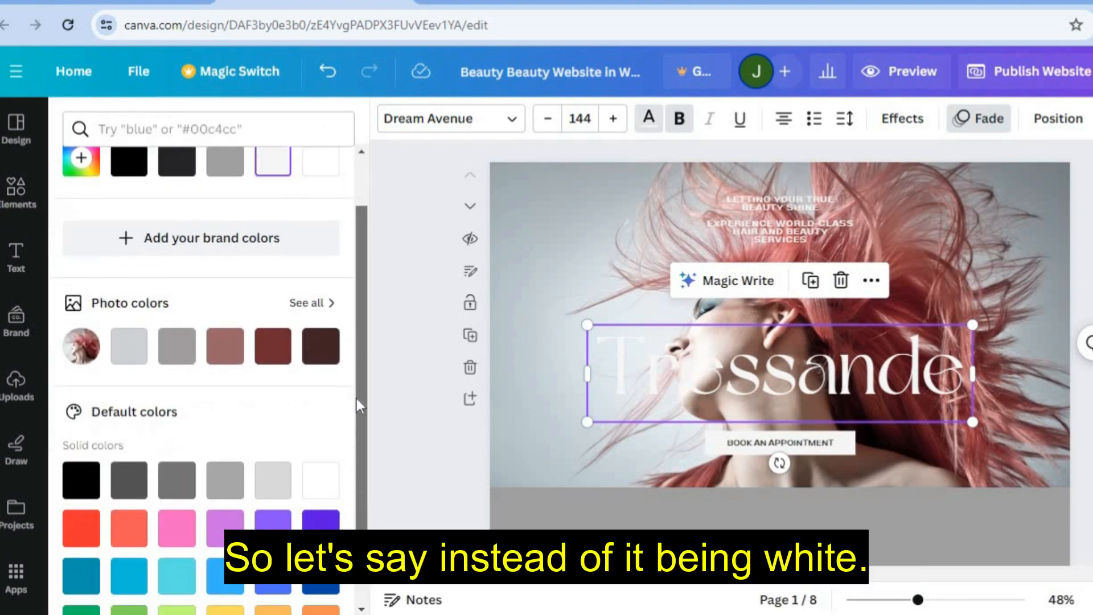
pyautogui.click(75, 417)
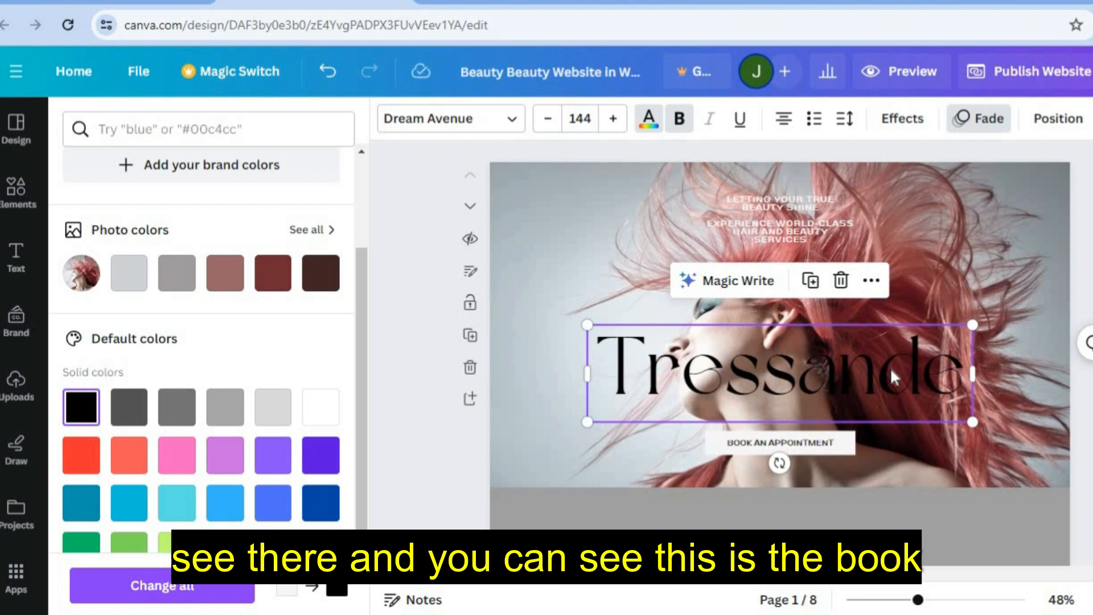
pyautogui.click(842, 442)
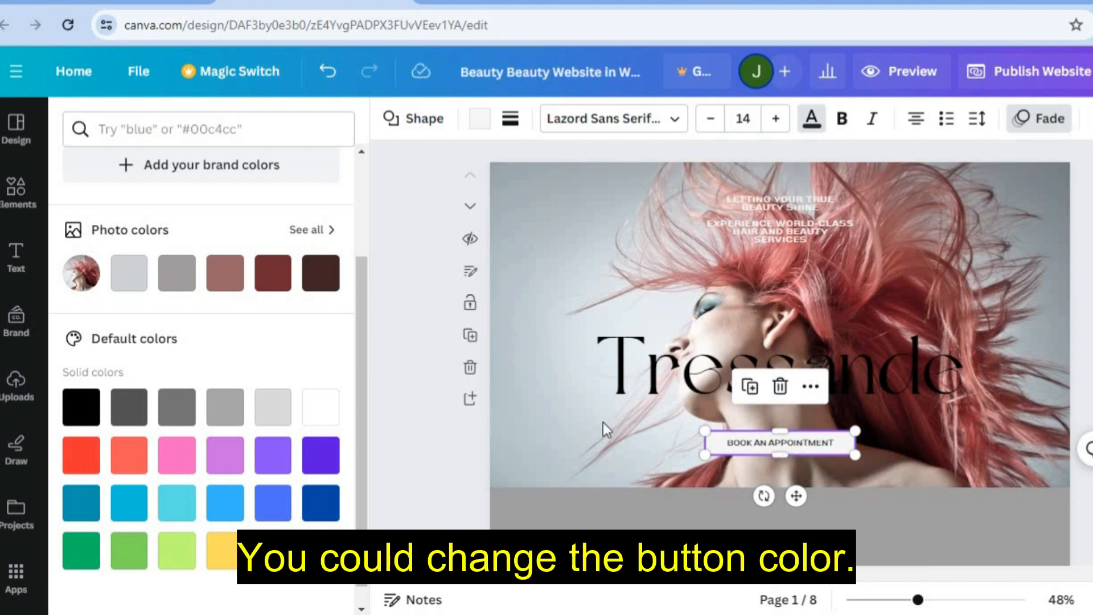
# - Scroll down past the salon intro and service cards toward the Contact Us page
pyautogui.click(814, 443)
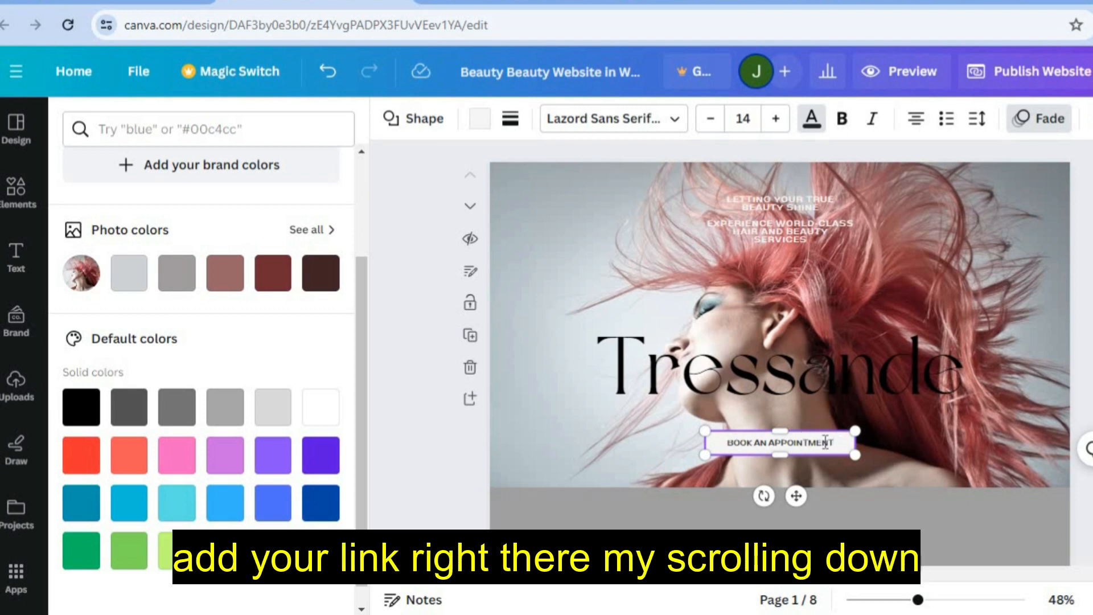
pyautogui.scroll(-8, 877, 257)
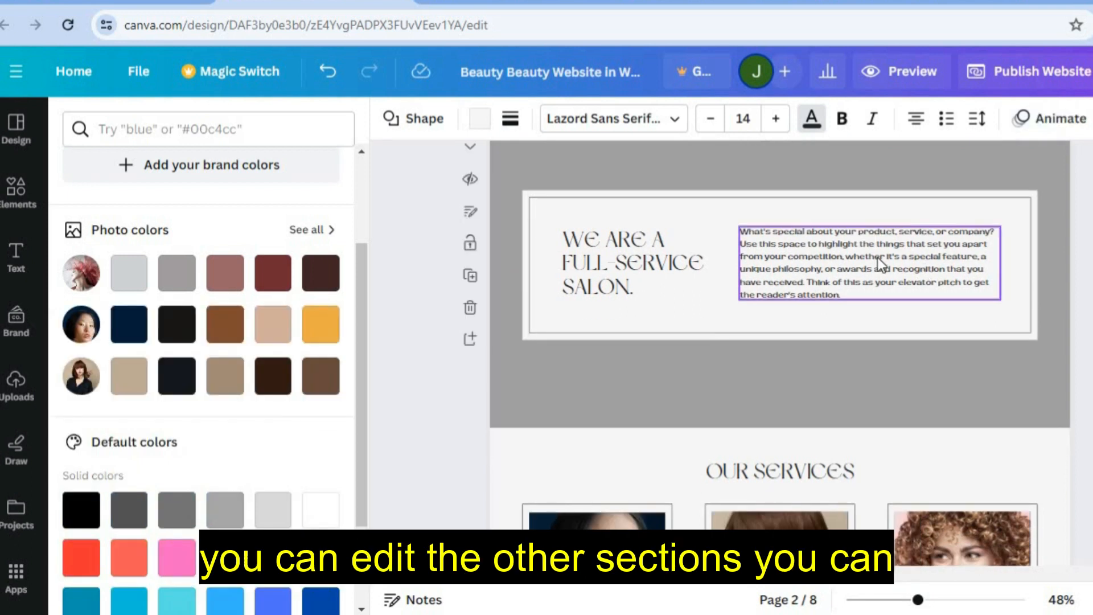
pyautogui.click(856, 293)
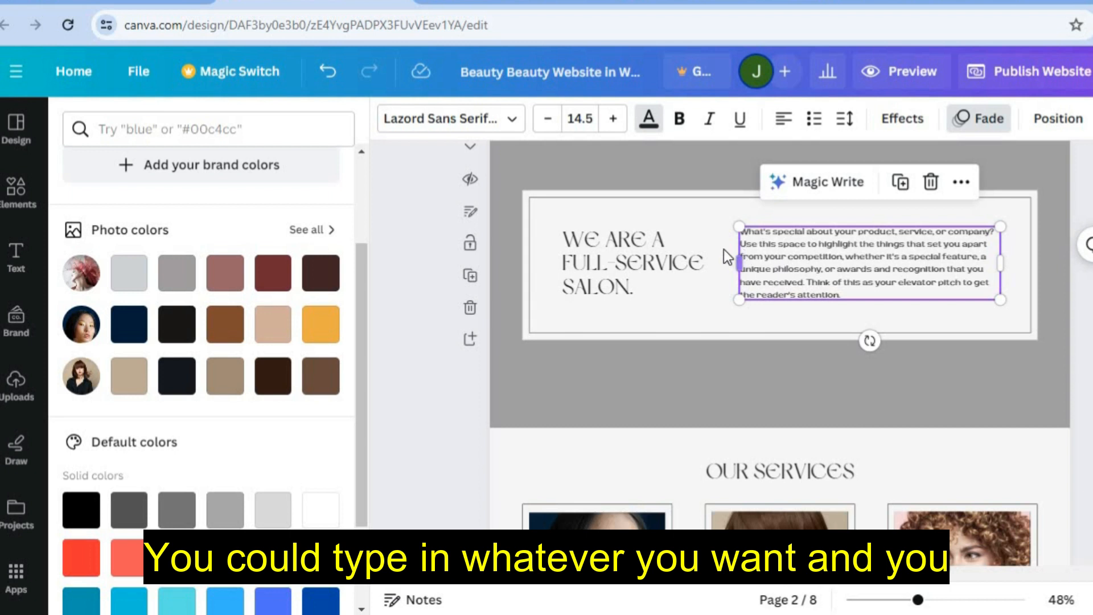
pyautogui.scroll(-10, 780, 353)
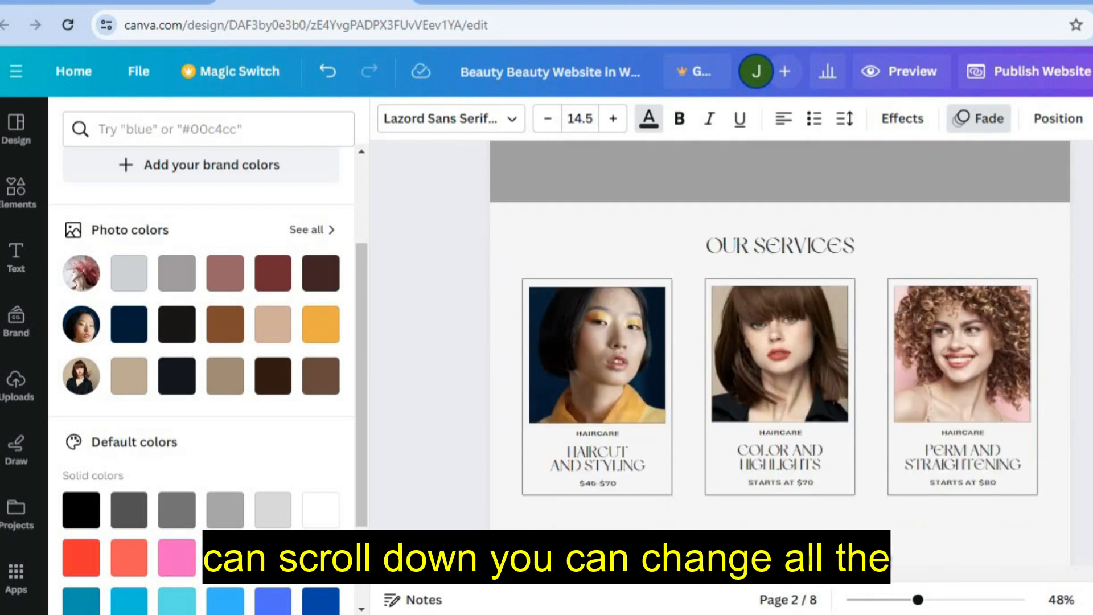
pyautogui.scroll(3, 934, 248)
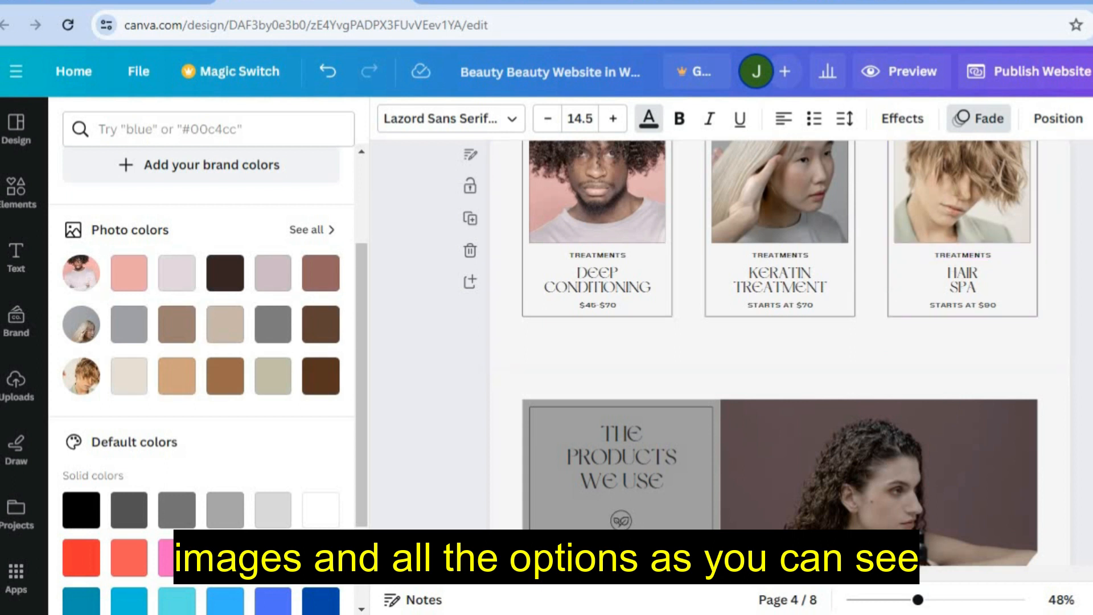
pyautogui.scroll(-12, 780, 353)
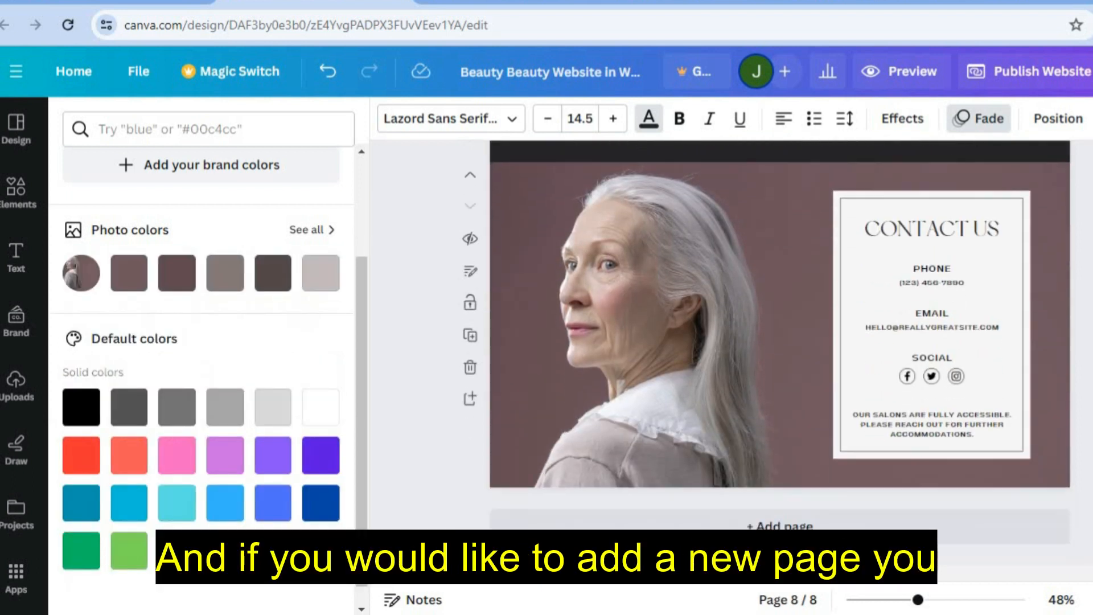
# - Add a blank ninth page and title it 'Price List'
pyautogui.click(827, 527)
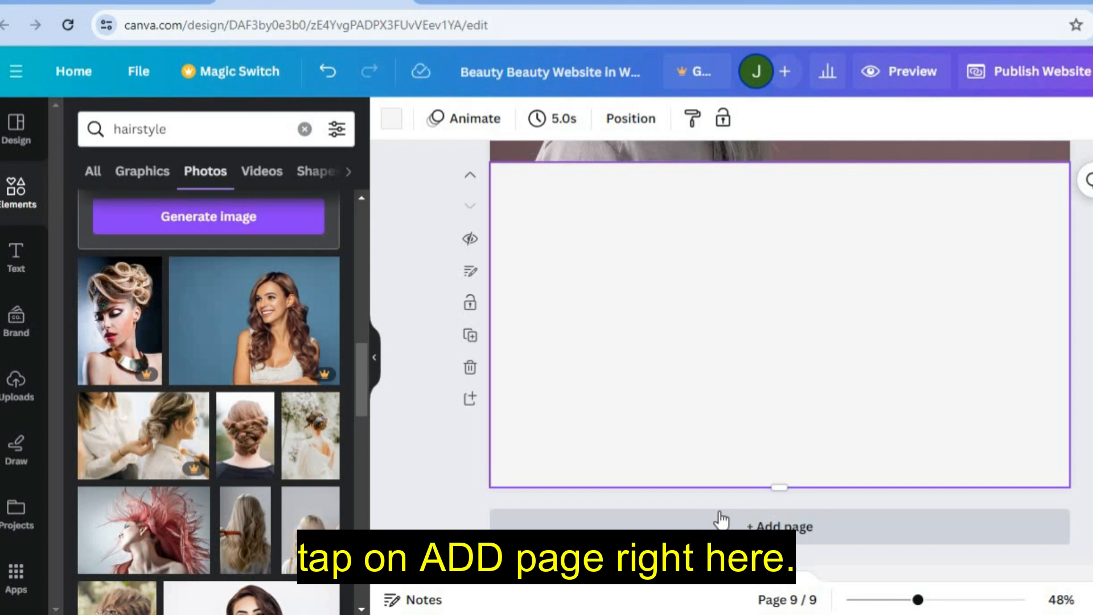
pyautogui.click(470, 272)
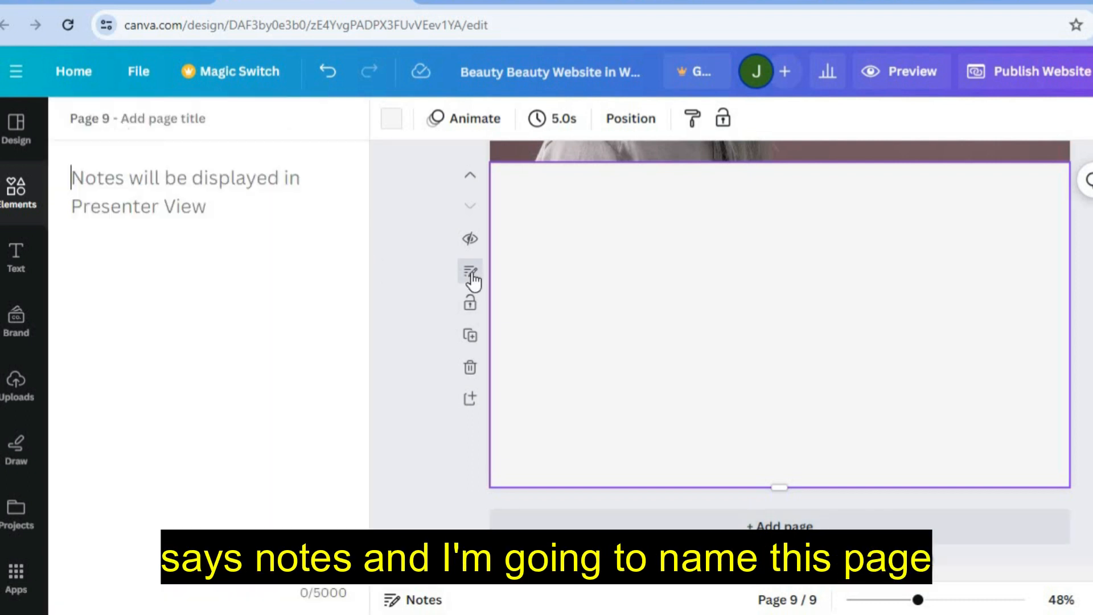
pyautogui.click(208, 120)
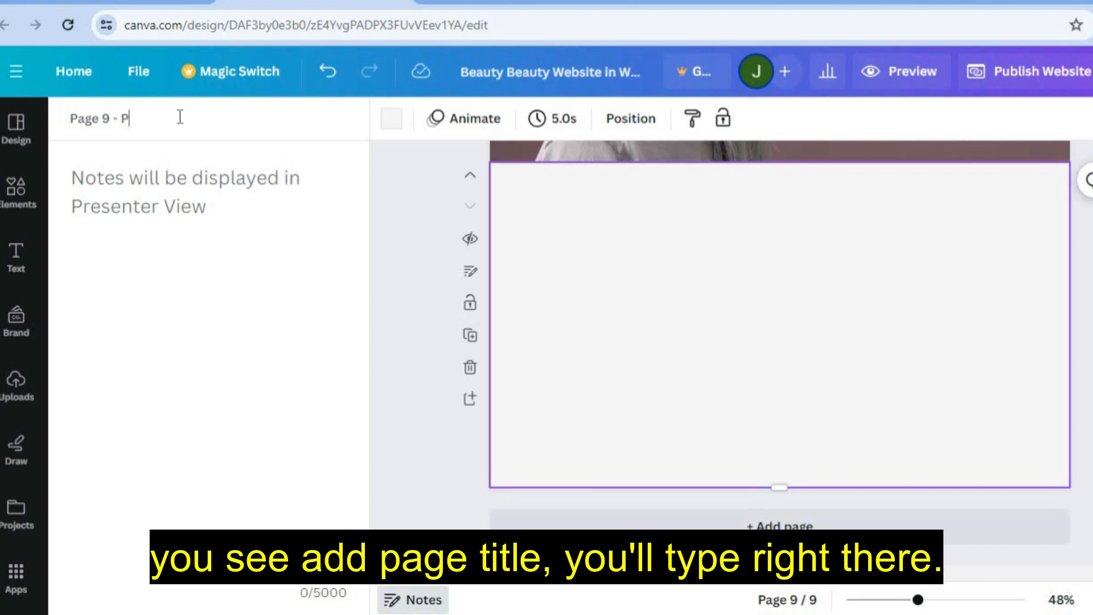
pyautogui.write('rice lList')
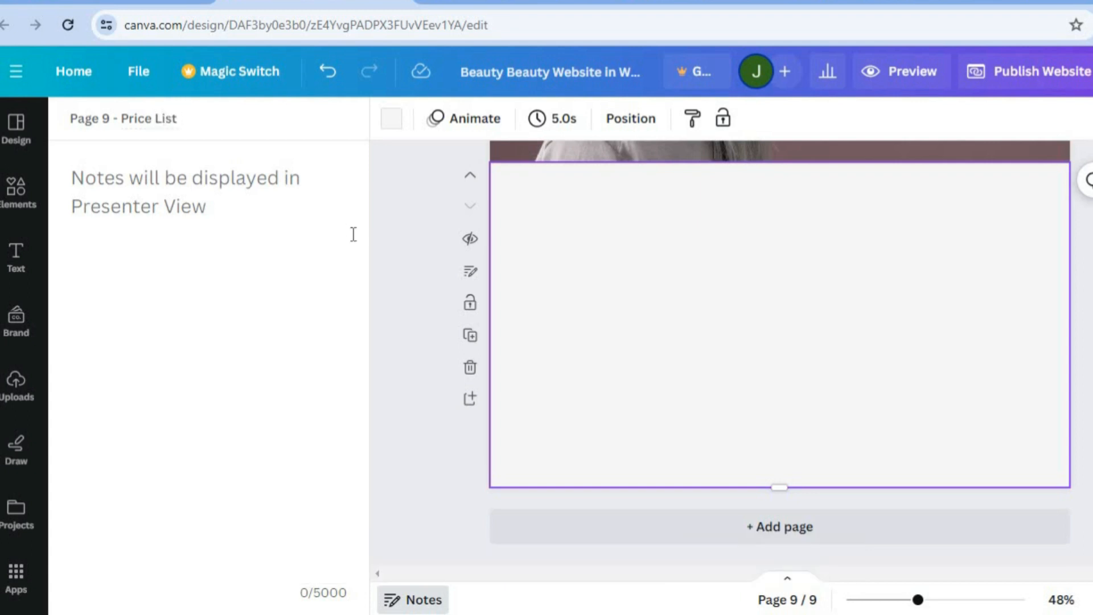
pyautogui.click(412, 361)
pyautogui.click(613, 319)
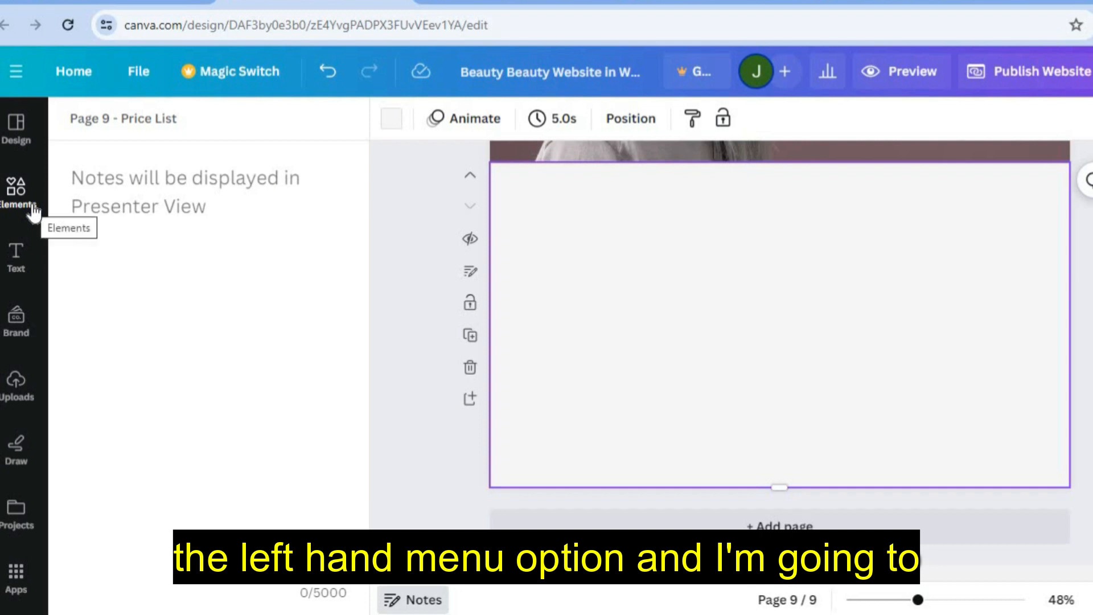
# - Search templates for 'Pricelist', then clear the old hairstyle search in Elements
pyautogui.click(16, 134)
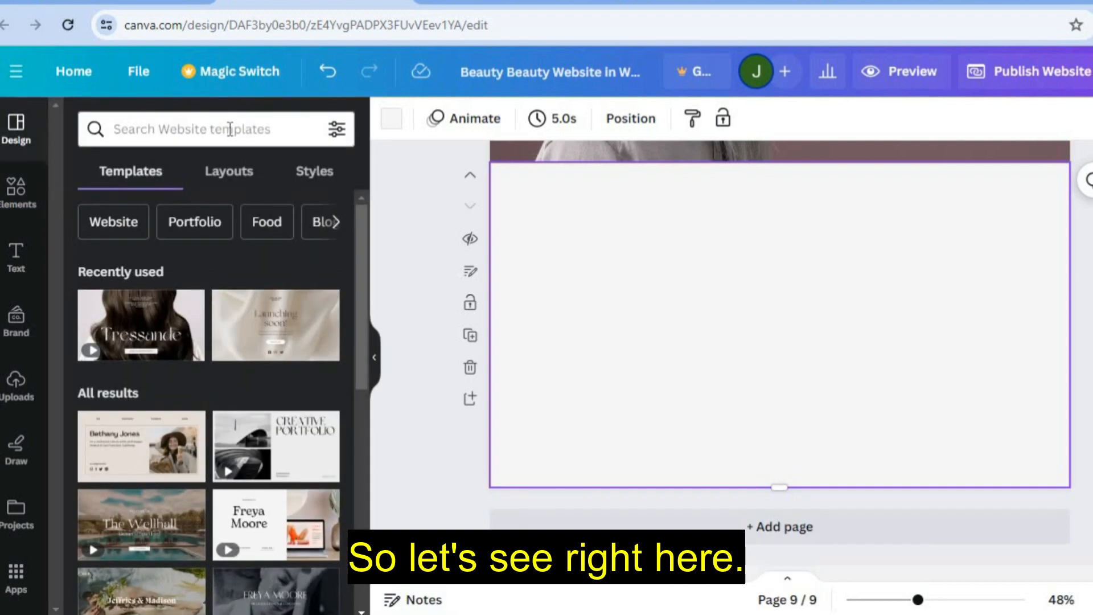
pyautogui.click(230, 129)
pyautogui.write('price')
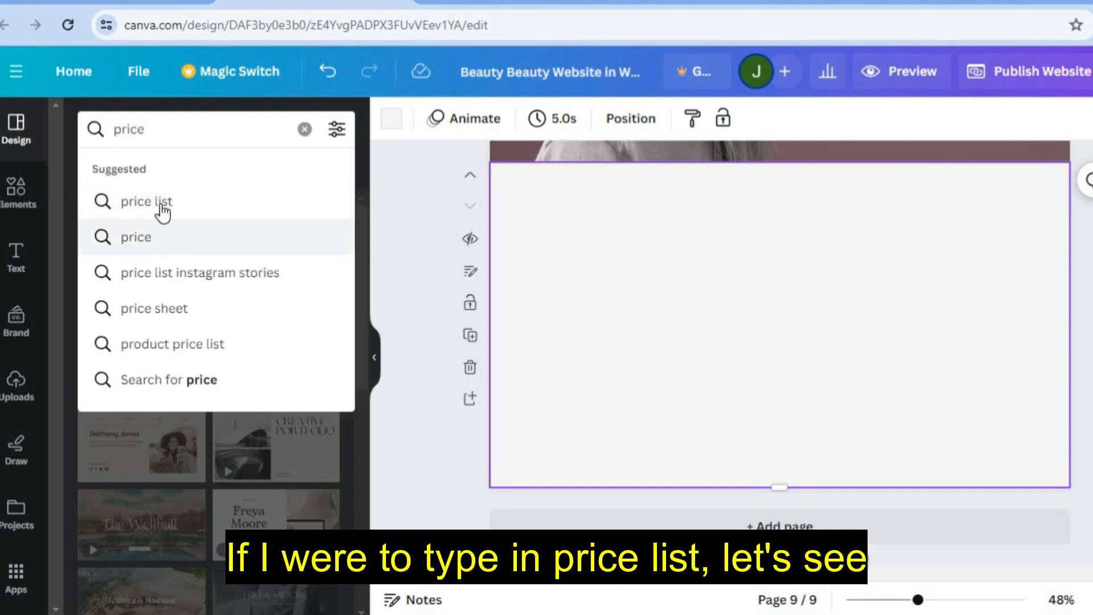
pyautogui.click(162, 202)
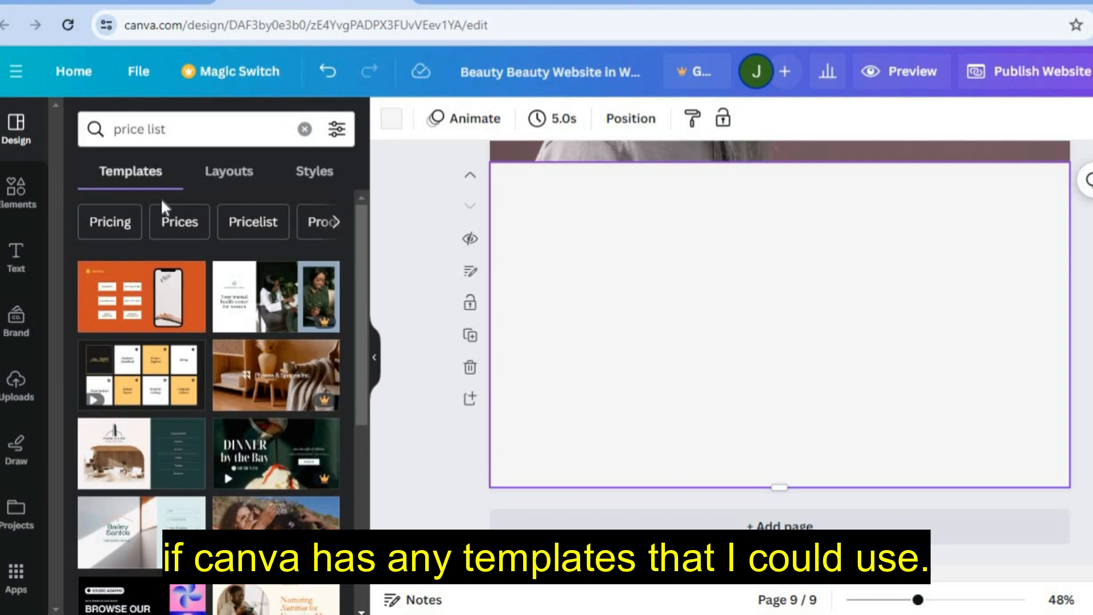
pyautogui.click(249, 220)
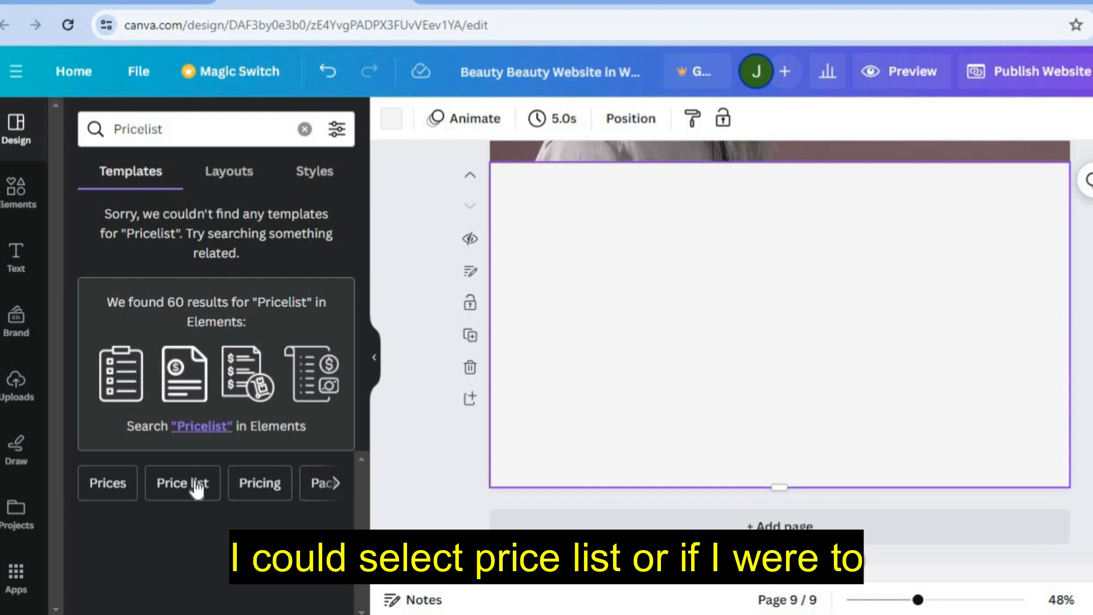
pyautogui.click(32, 208)
pyautogui.click(303, 131)
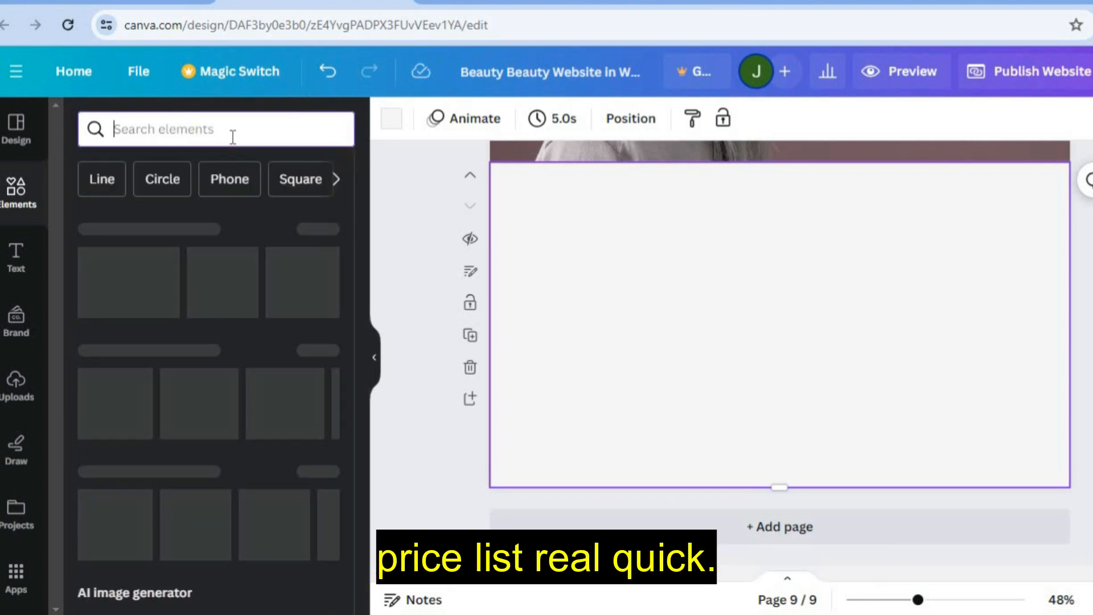
pyautogui.write('pricelist')
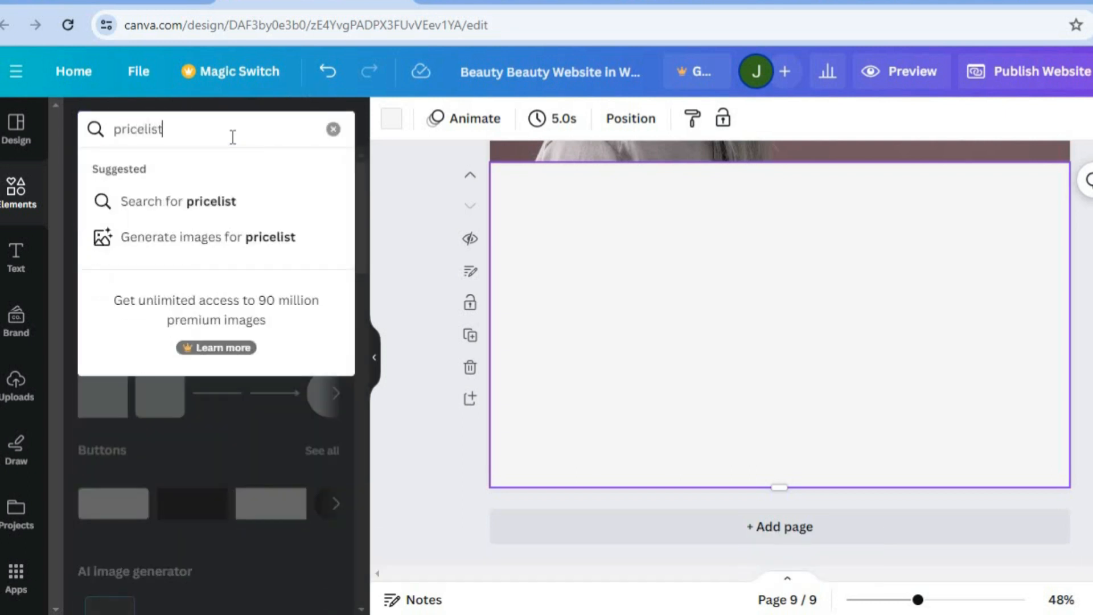
pyautogui.press('Return')
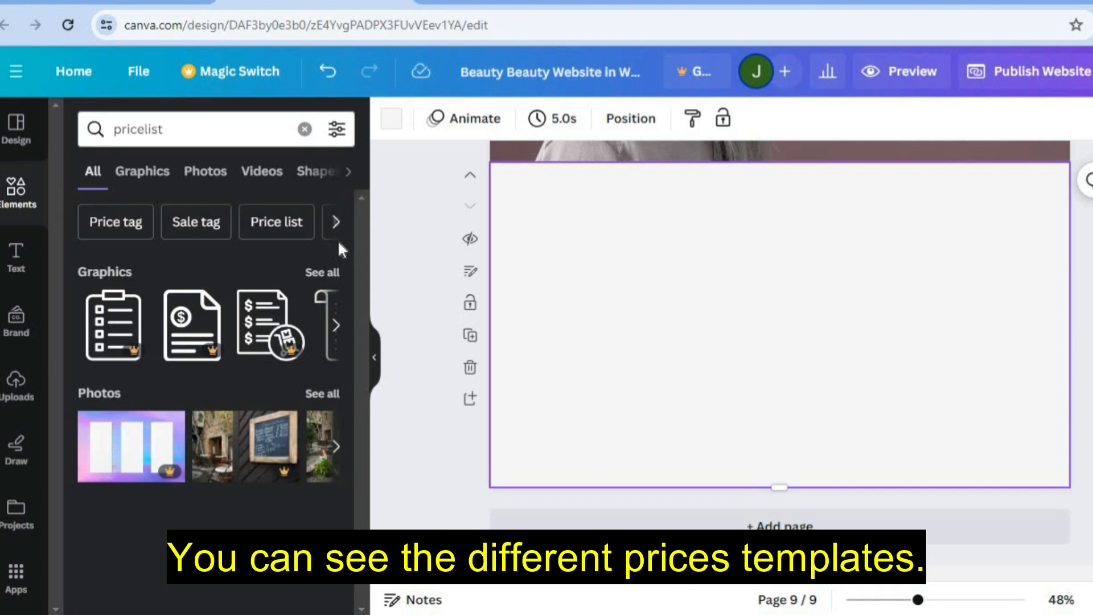
pyautogui.click(326, 273)
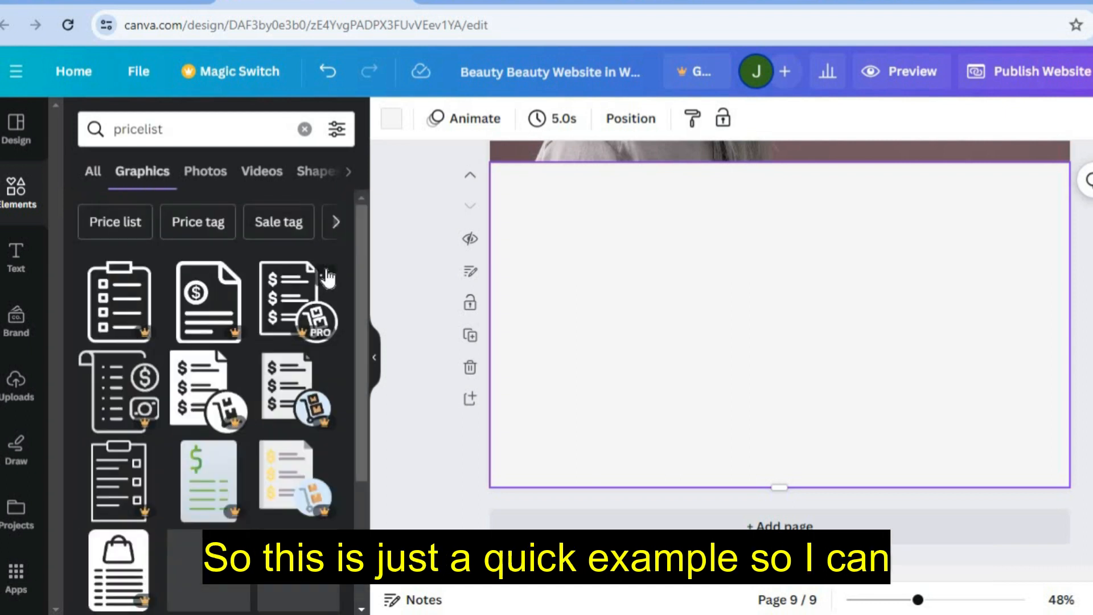
pyautogui.moveTo(363, 267); pyautogui.dragTo(358, 437)
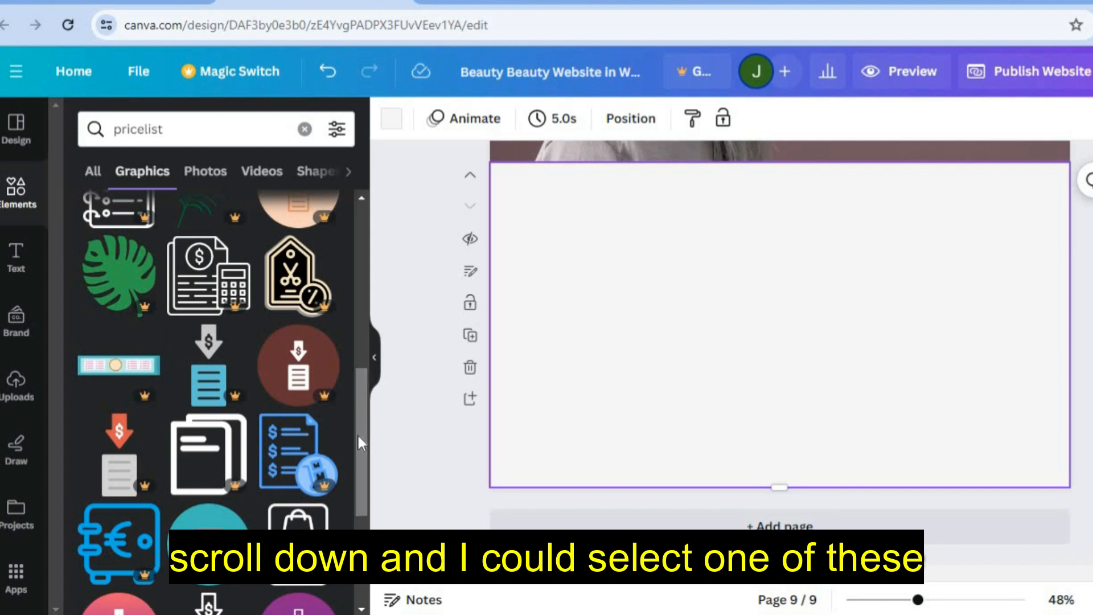
pyautogui.moveTo(362, 422); pyautogui.dragTo(363, 513)
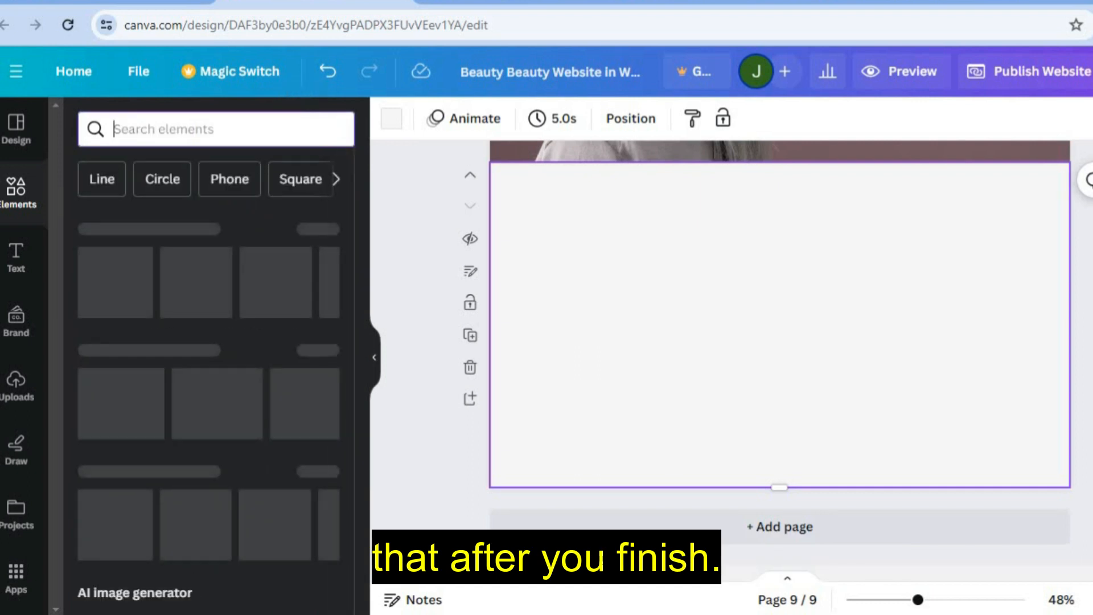
# - Scroll the canvas up from page 9 to page 3, Our Services
pyautogui.scroll(5, 780, 319)
pyautogui.scroll(-3, 779, 319)
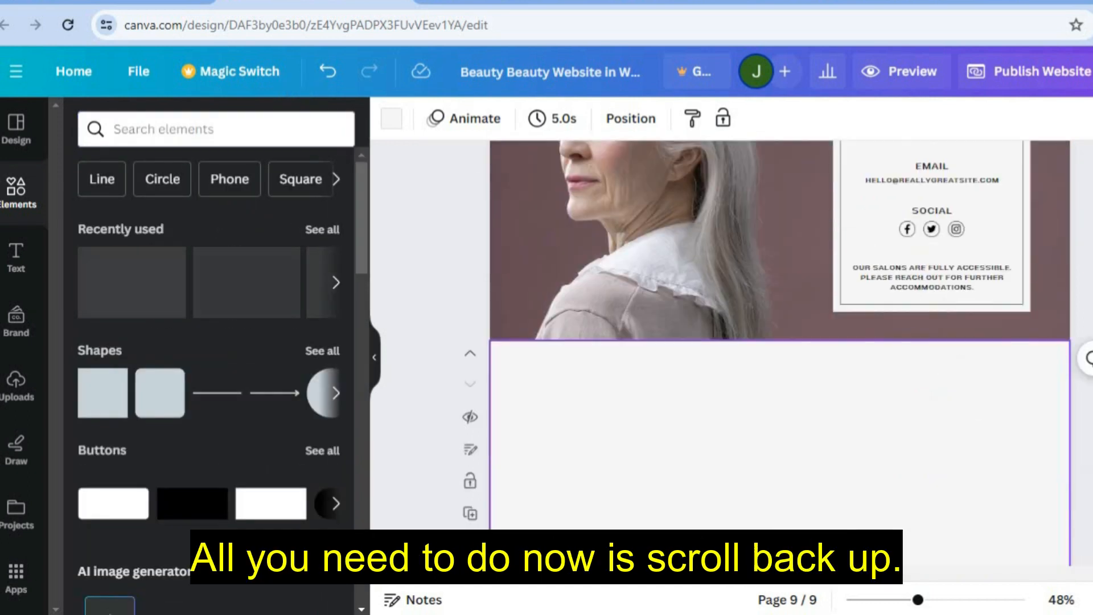
pyautogui.scroll(2, 779, 318)
pyautogui.scroll(10, 779, 319)
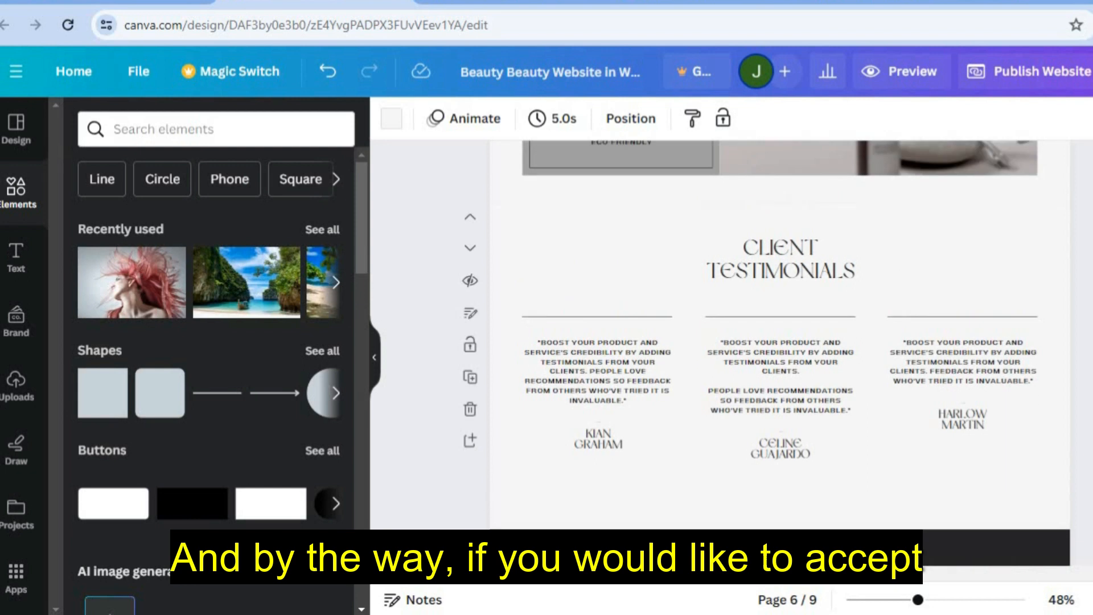
pyautogui.scroll(10, 779, 319)
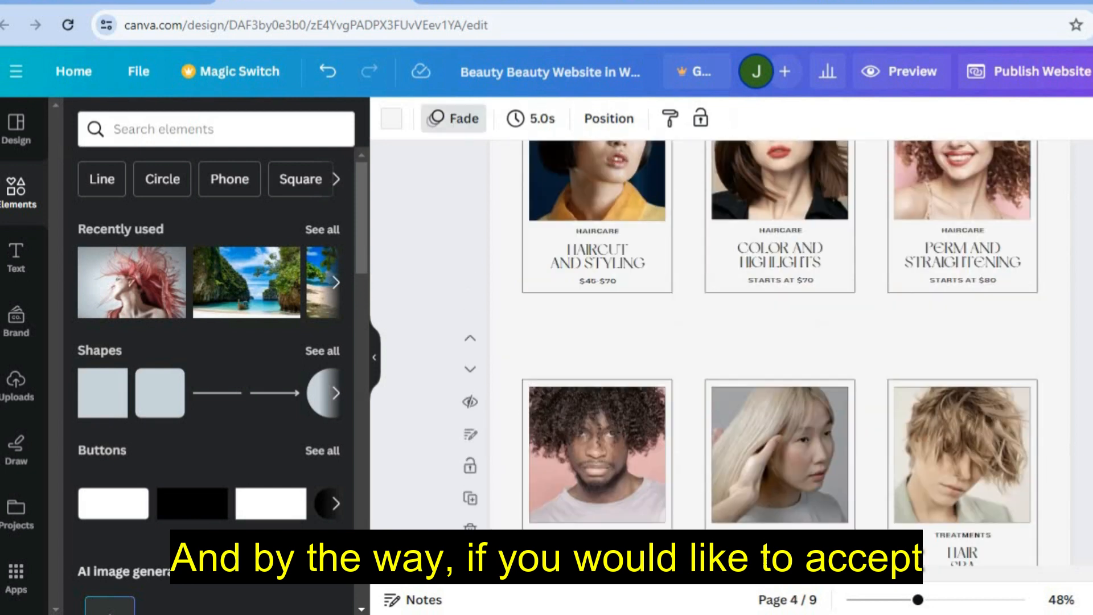
pyautogui.scroll(2, 780, 319)
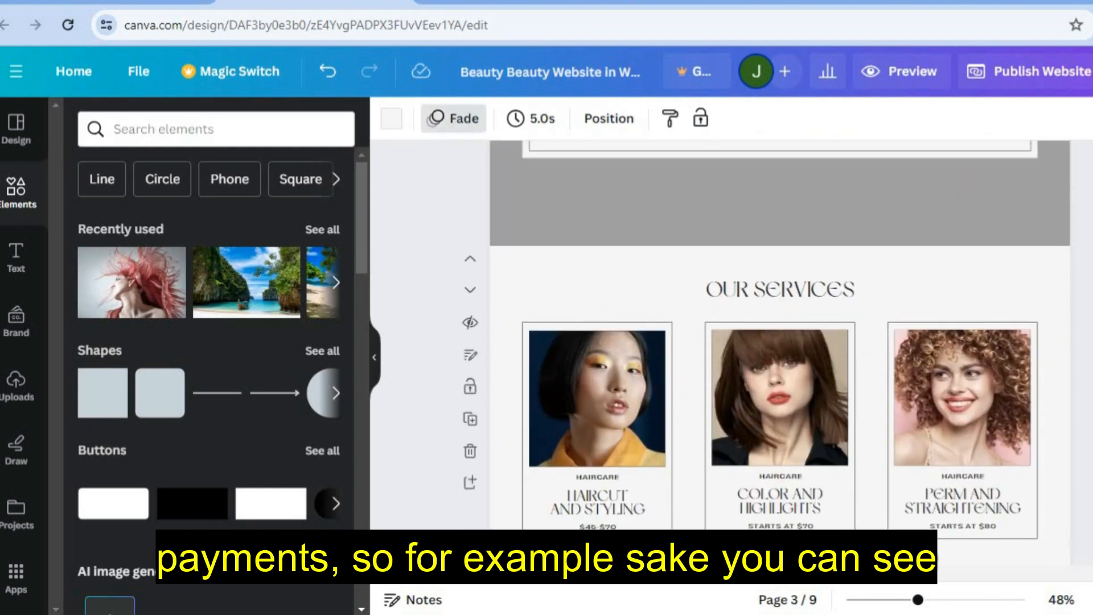
pyautogui.scroll(-1, 698, 312)
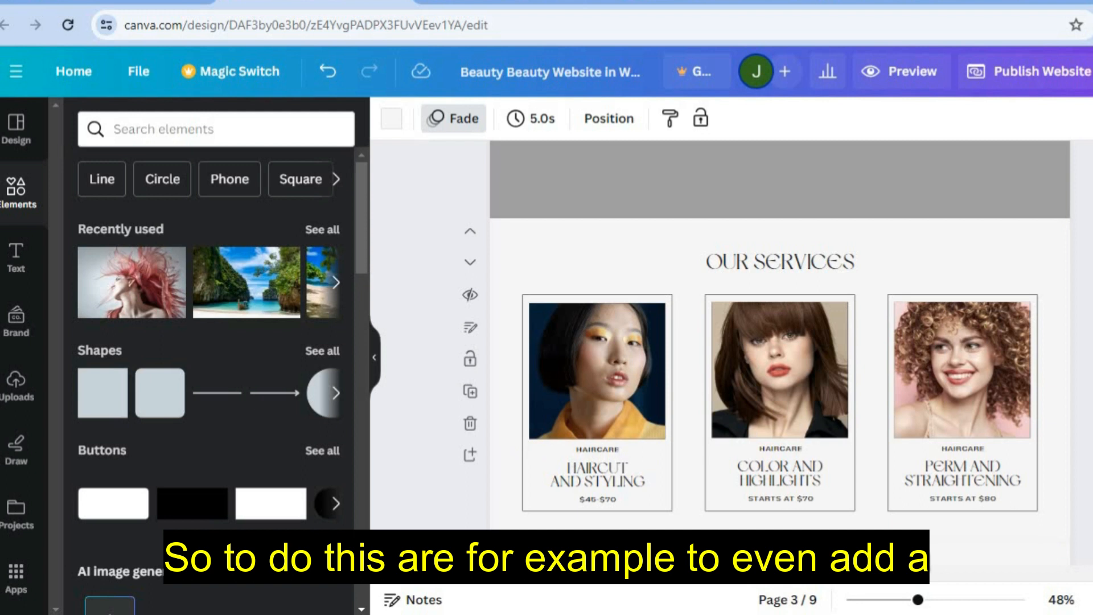
pyautogui.scroll(1, 766, 336)
pyautogui.scroll(10, 780, 353)
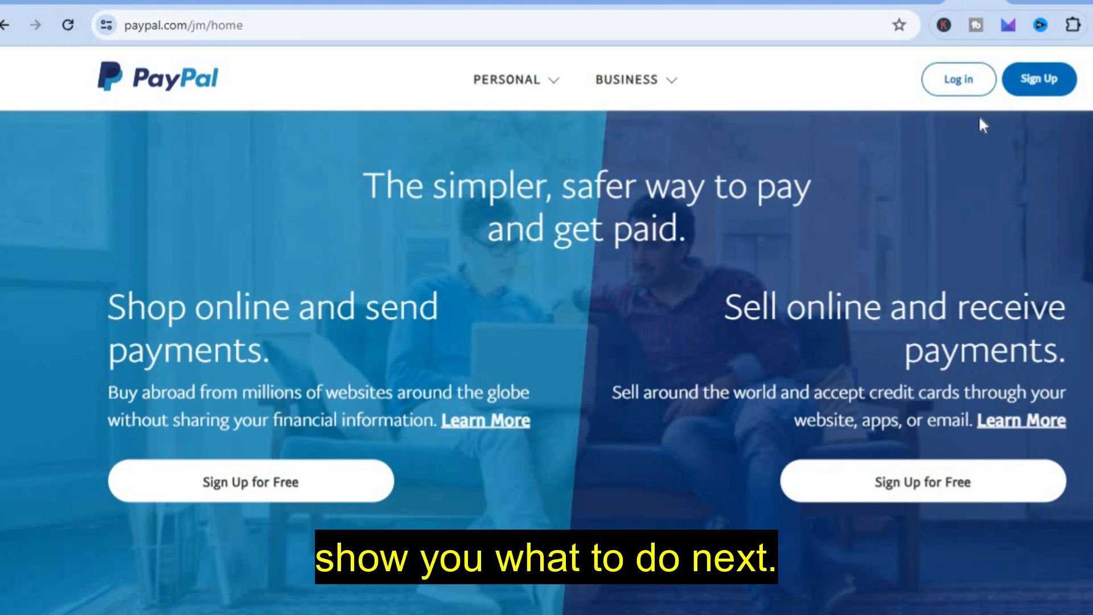
# - Log in to PayPal and go to the Request payment page
pyautogui.click(965, 88)
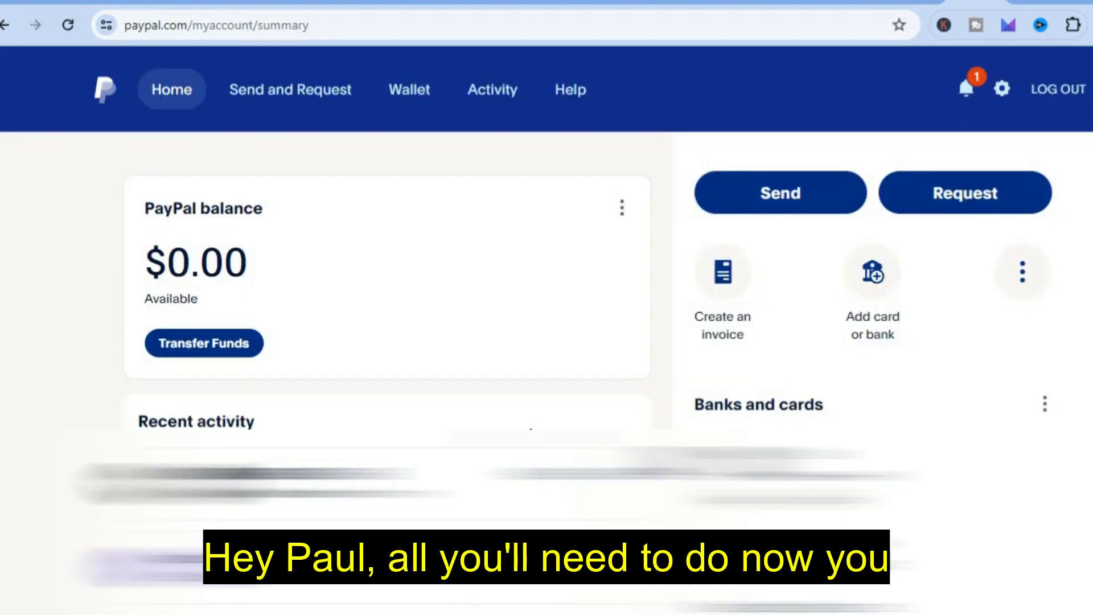
pyautogui.click(937, 199)
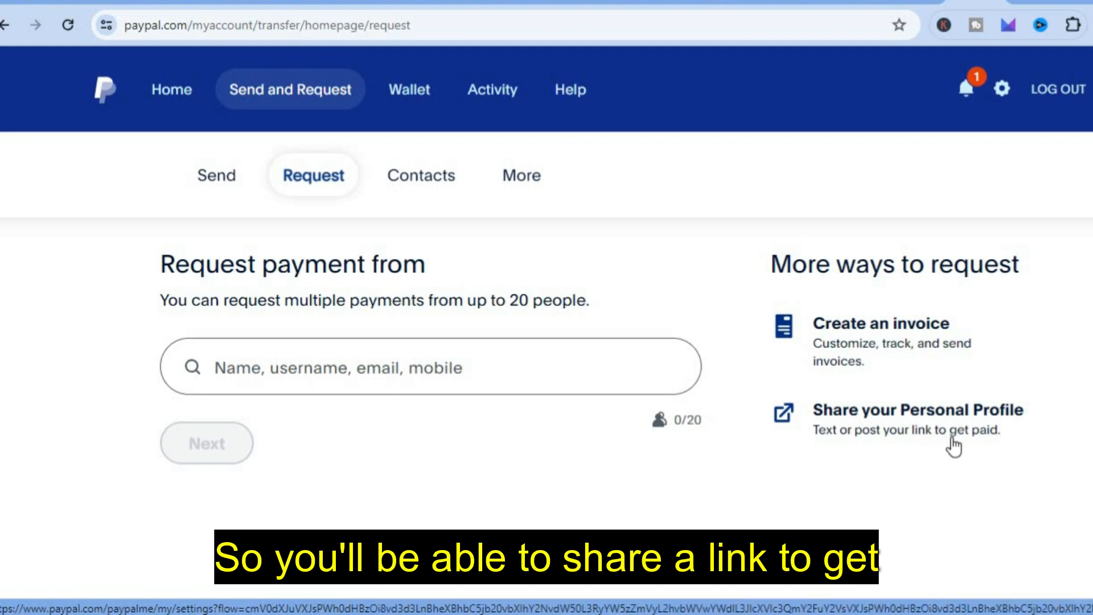
# - Copy the PayPal.Me personal profile link from its share options, then return to Canva
pyautogui.click(971, 421)
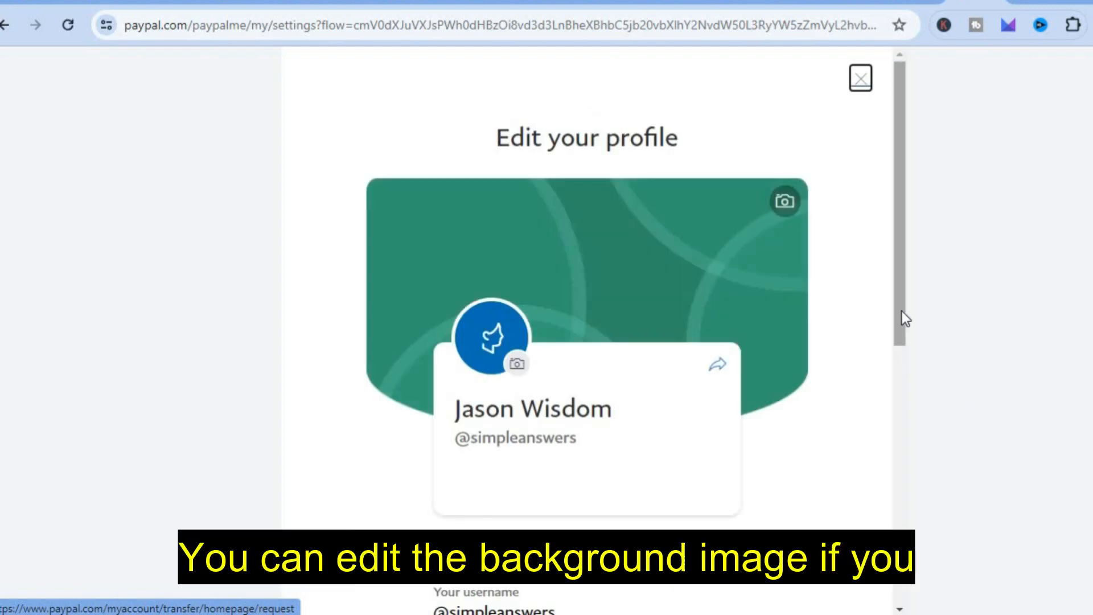
pyautogui.moveTo(900, 310); pyautogui.dragTo(900, 317)
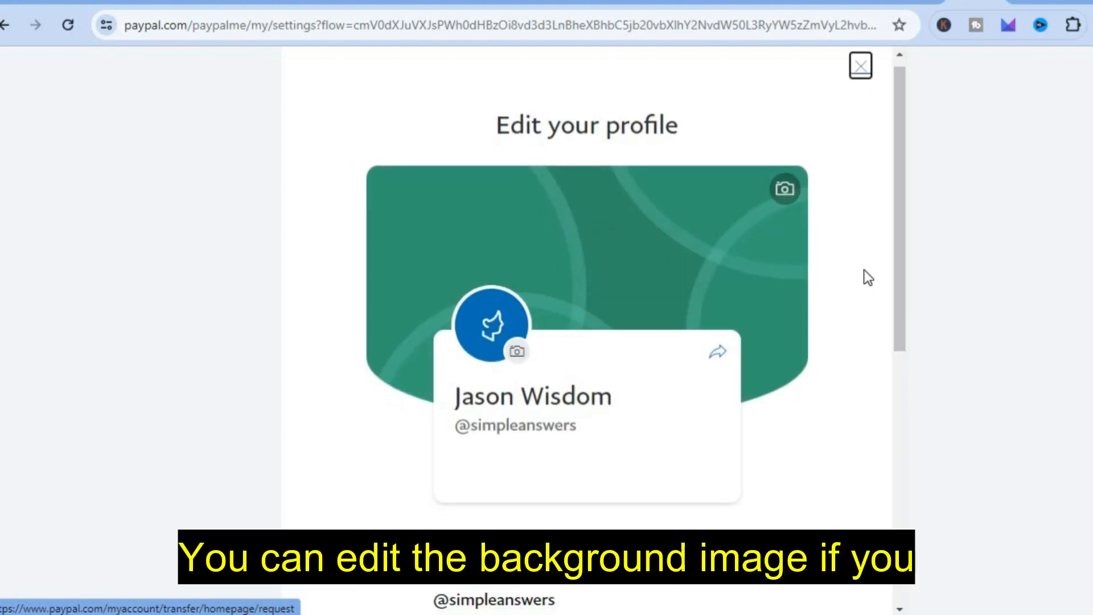
pyautogui.moveTo(904, 262); pyautogui.dragTo(903, 288)
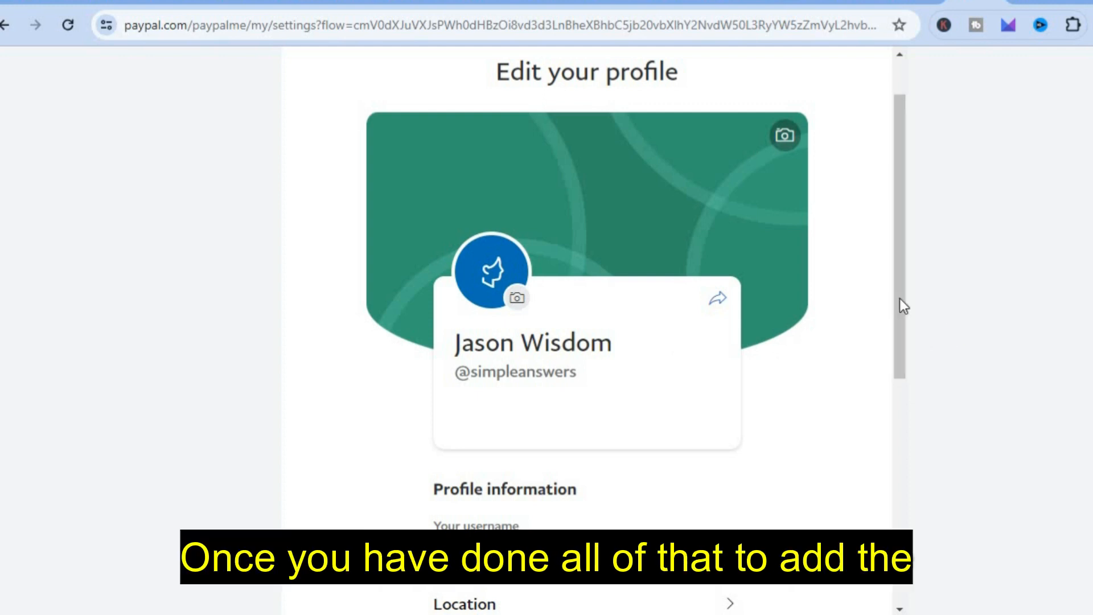
pyautogui.moveTo(899, 300); pyautogui.dragTo(900, 268)
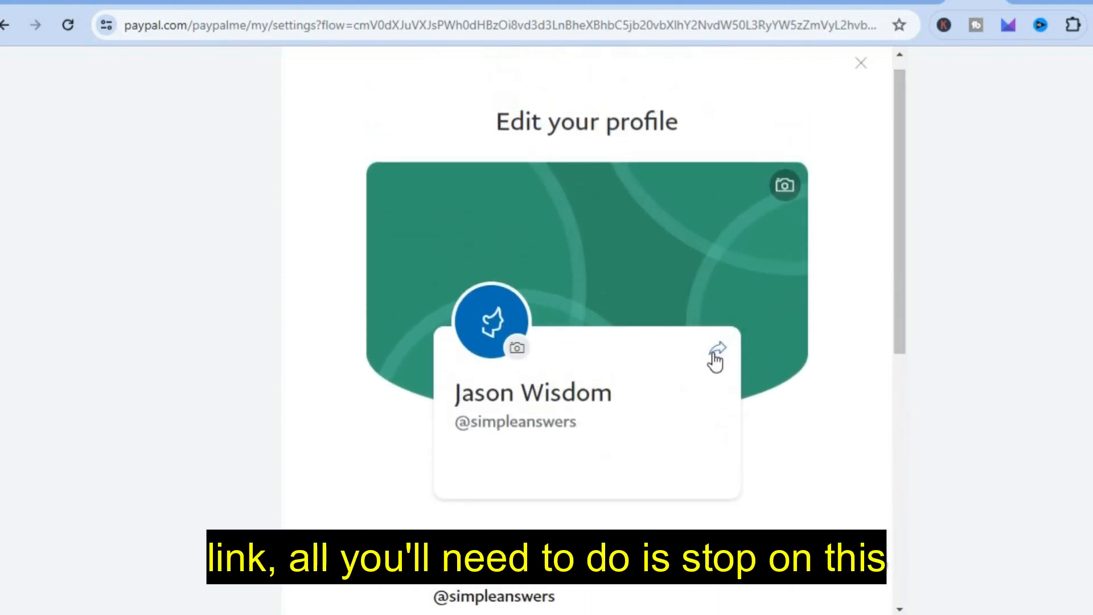
pyautogui.click(716, 359)
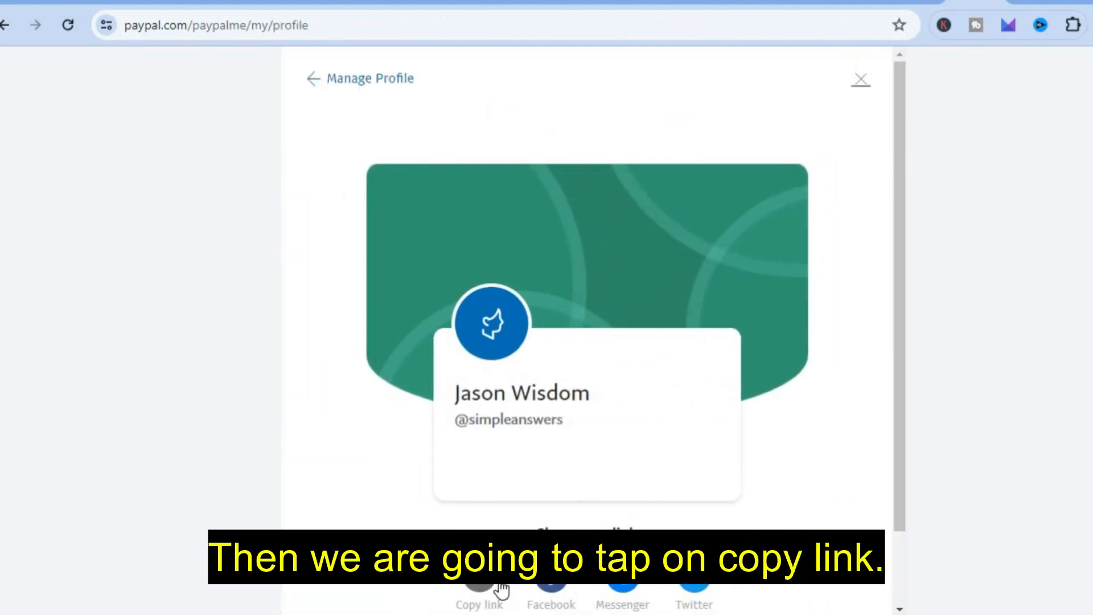
pyautogui.click(478, 590)
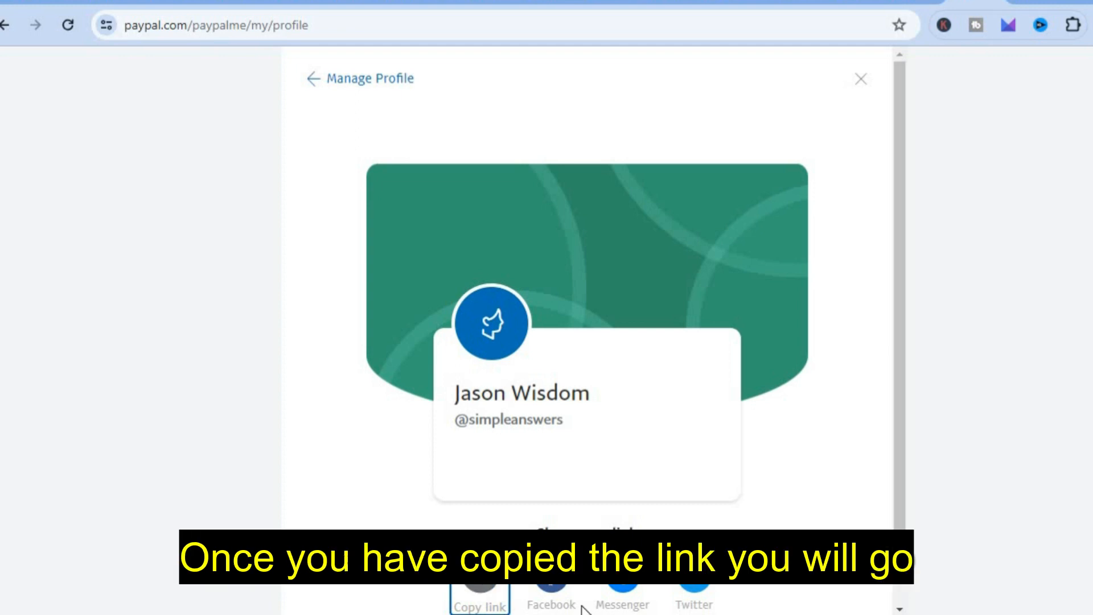
pyautogui.hotkey('alt', 'Tab')
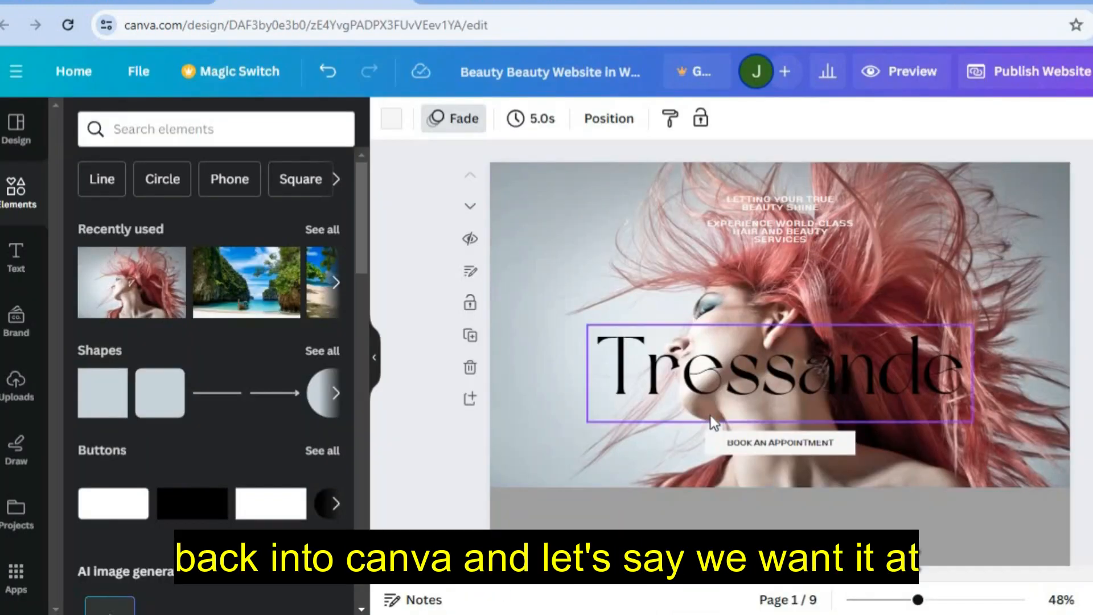
# - Paste the copied PayPal.Me URL as the link on the BOOK AN APPOINTMENT button
pyautogui.click(775, 447)
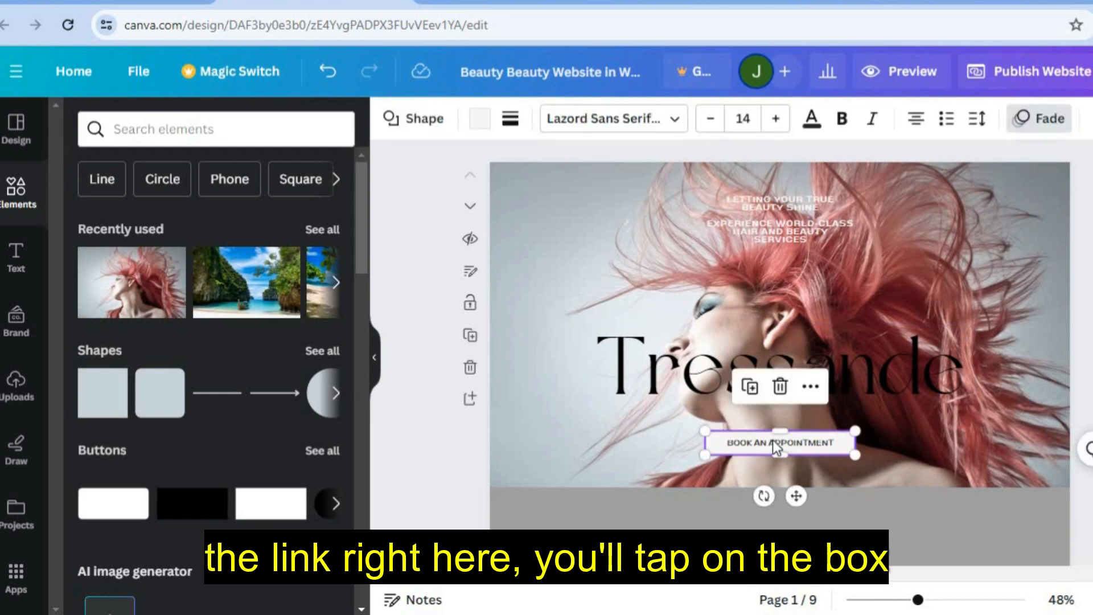
pyautogui.click(818, 388)
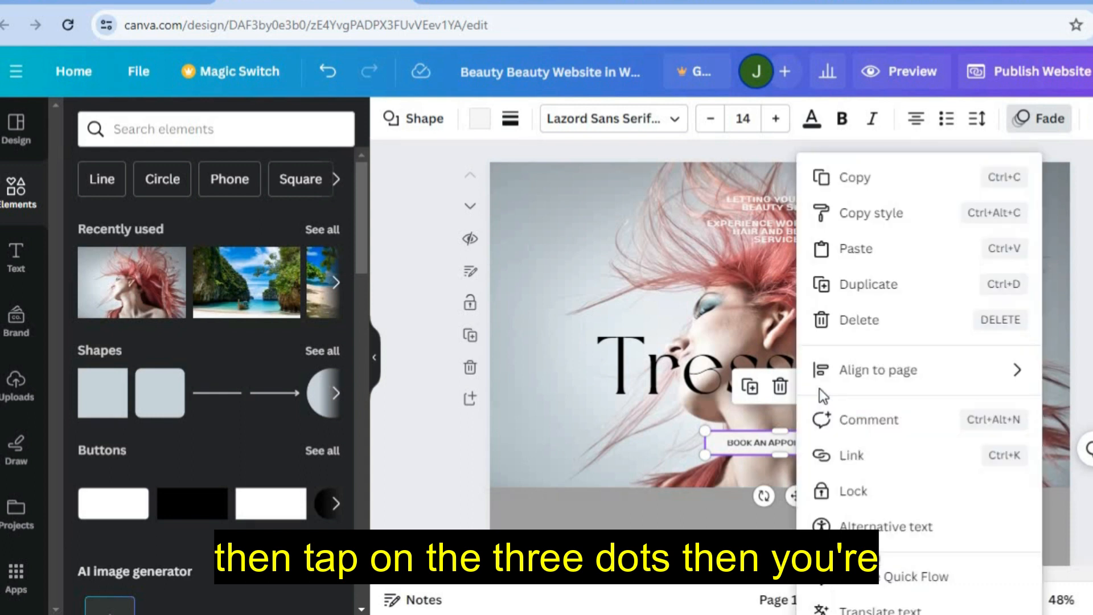
pyautogui.click(877, 461)
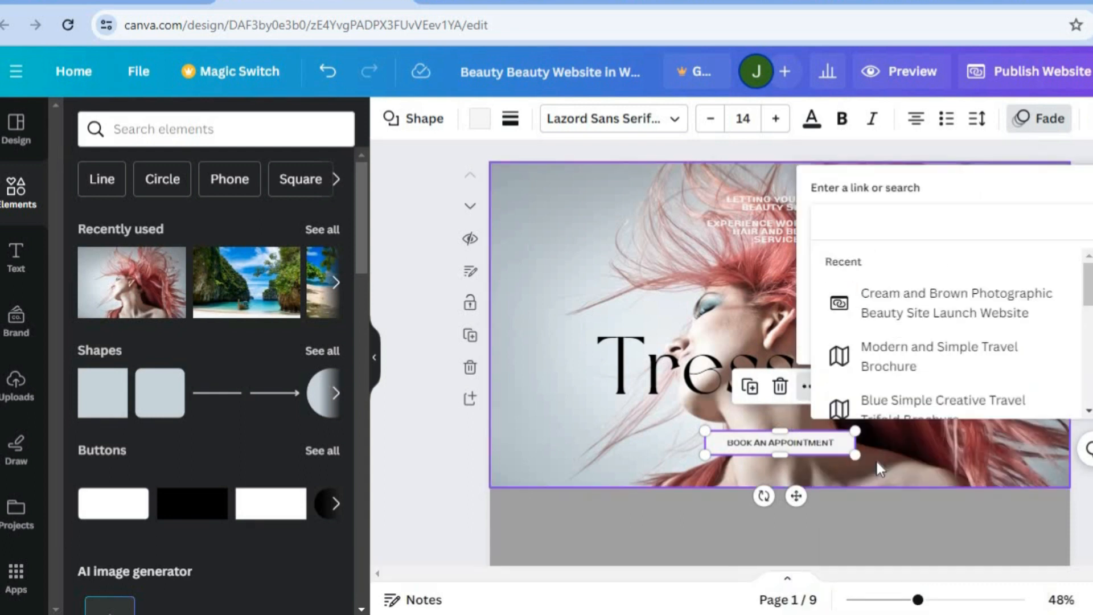
pyautogui.rightClick(903, 233)
pyautogui.click(948, 410)
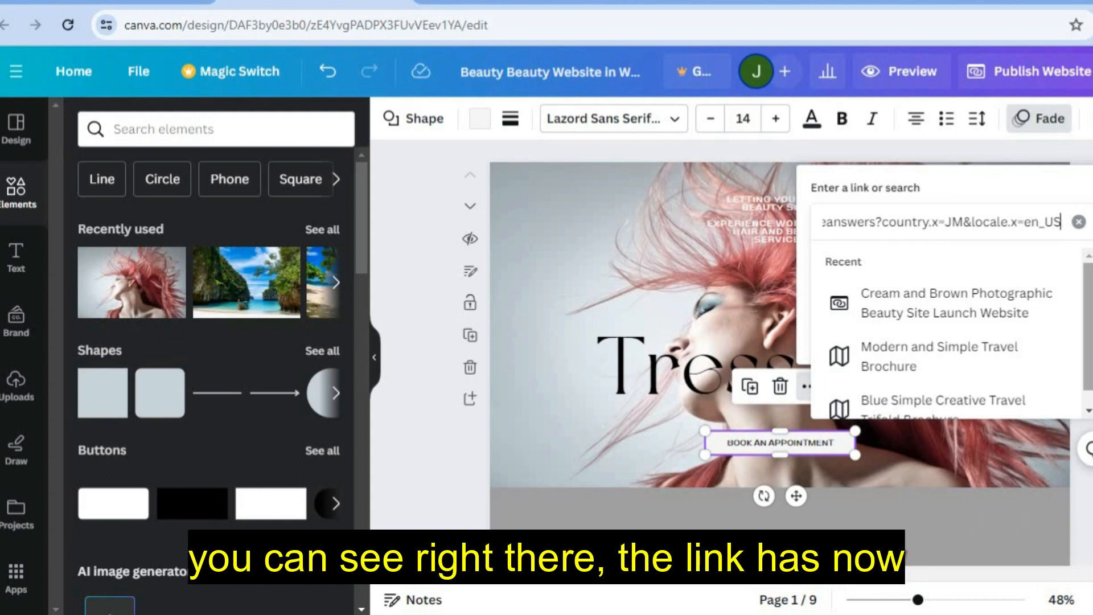
pyautogui.press('Return')
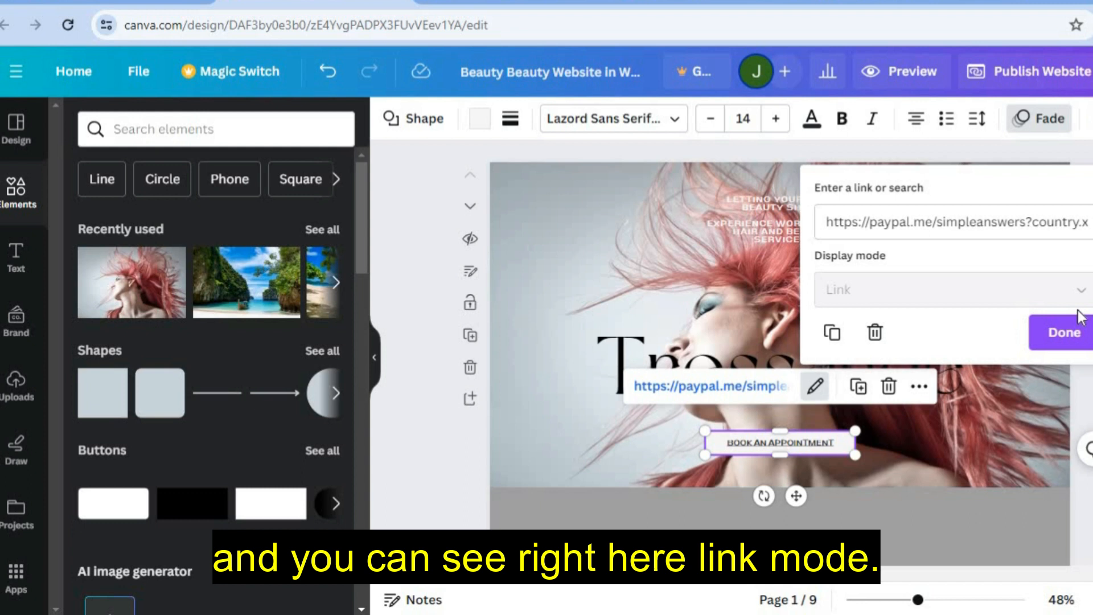
pyautogui.click(1067, 335)
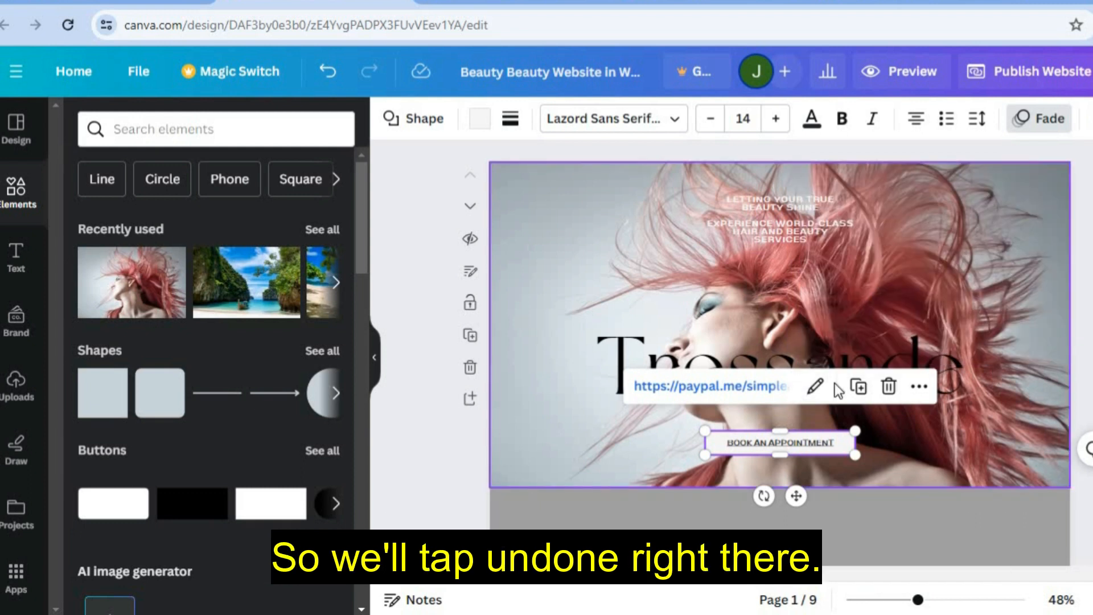
pyautogui.click(1010, 383)
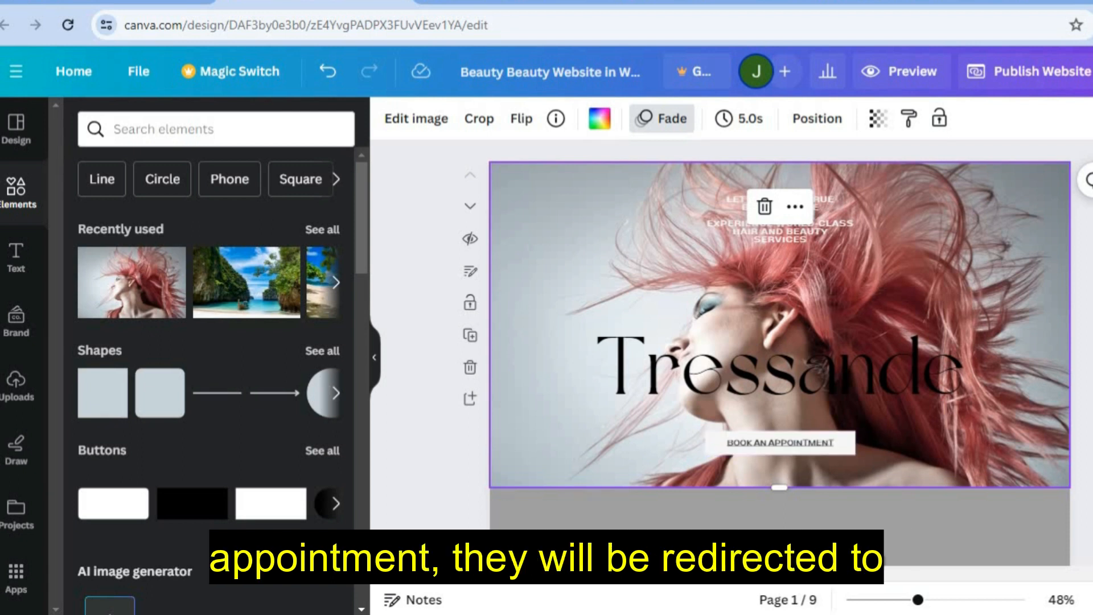
# - Start Publish Website, keep Free domain selected, and continue to the subdomain field
pyautogui.scroll(-5, 780, 342)
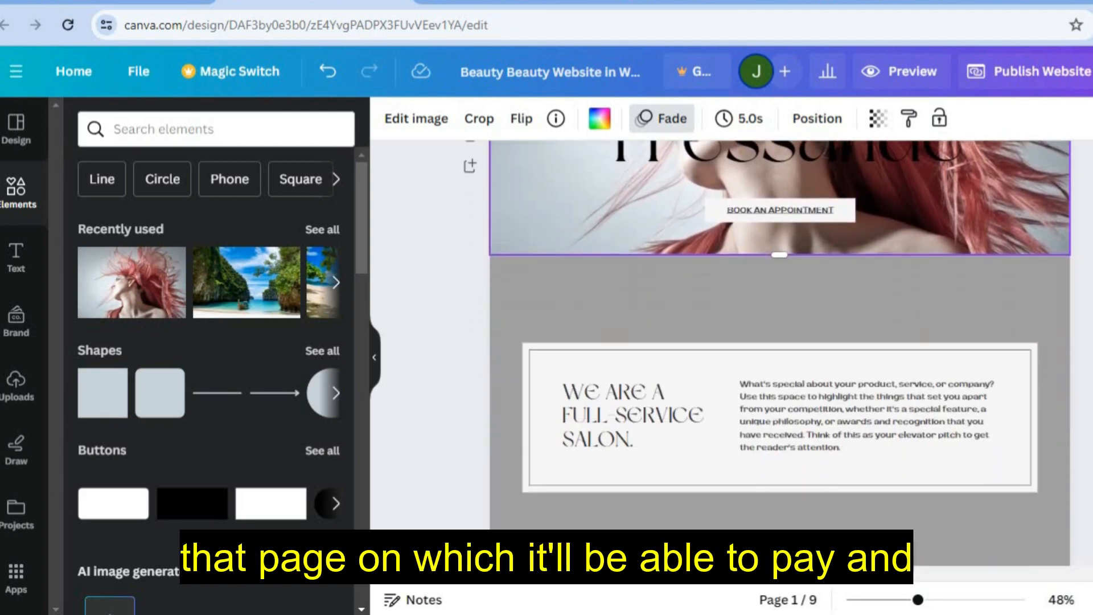
pyautogui.scroll(-10, 780, 353)
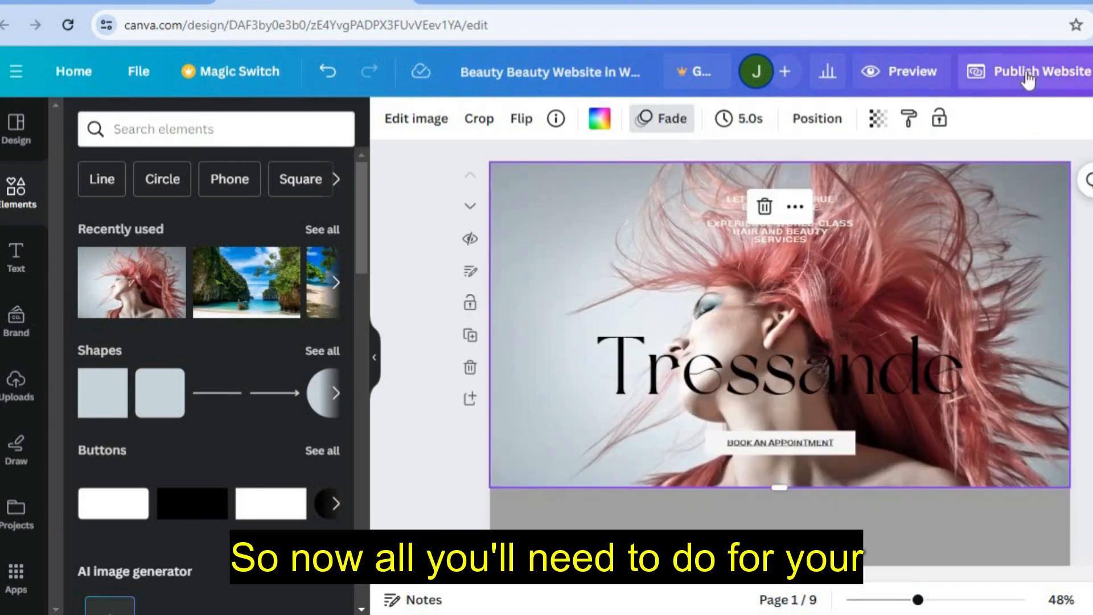
pyautogui.click(1027, 75)
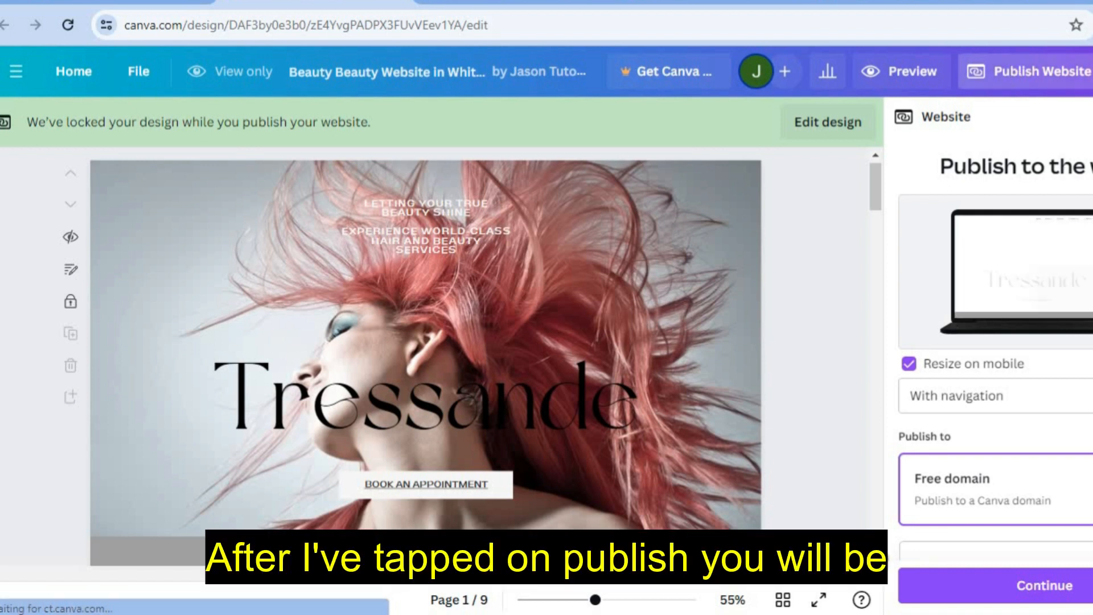
pyautogui.scroll(-3, 1087, 364)
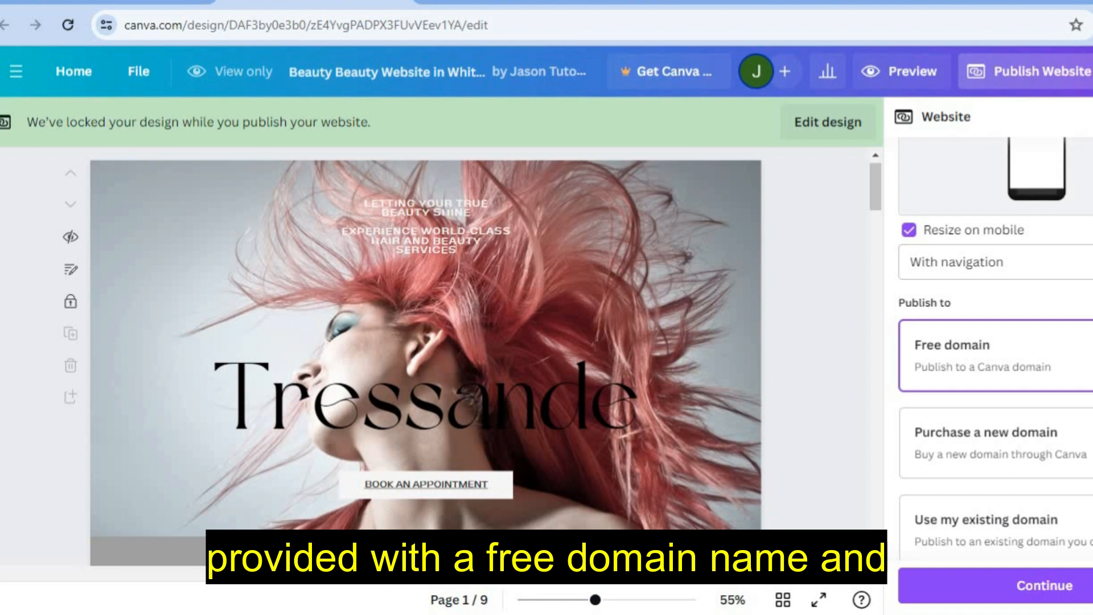
pyautogui.scroll(-1, 1081, 364)
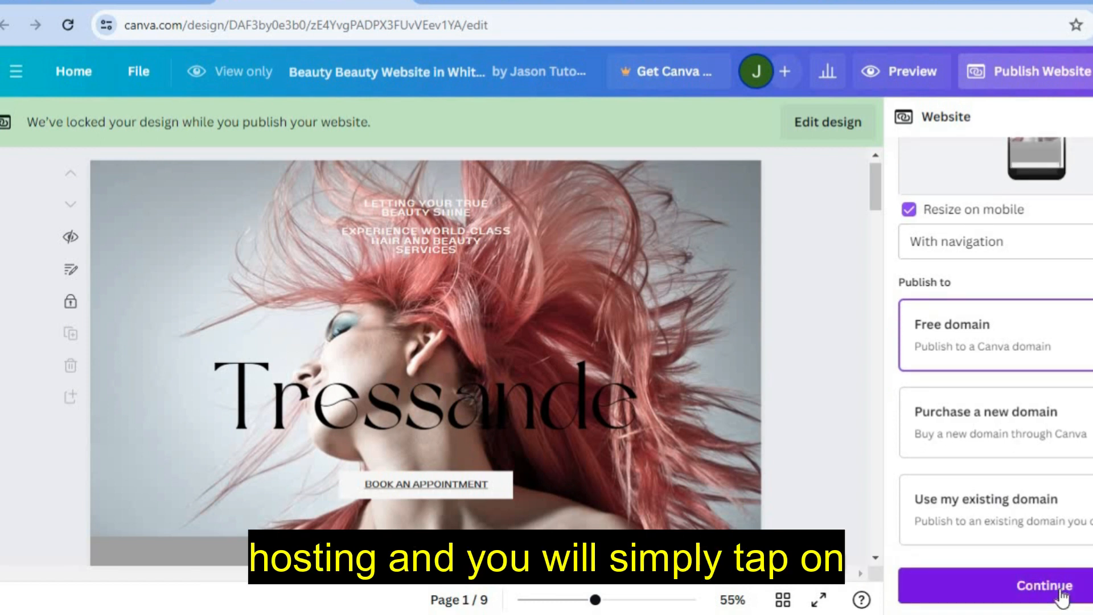
pyautogui.click(1060, 593)
pyautogui.click(958, 291)
# - Publish the site live at testhair.my.canva.site and view the live website
pyautogui.write('t')
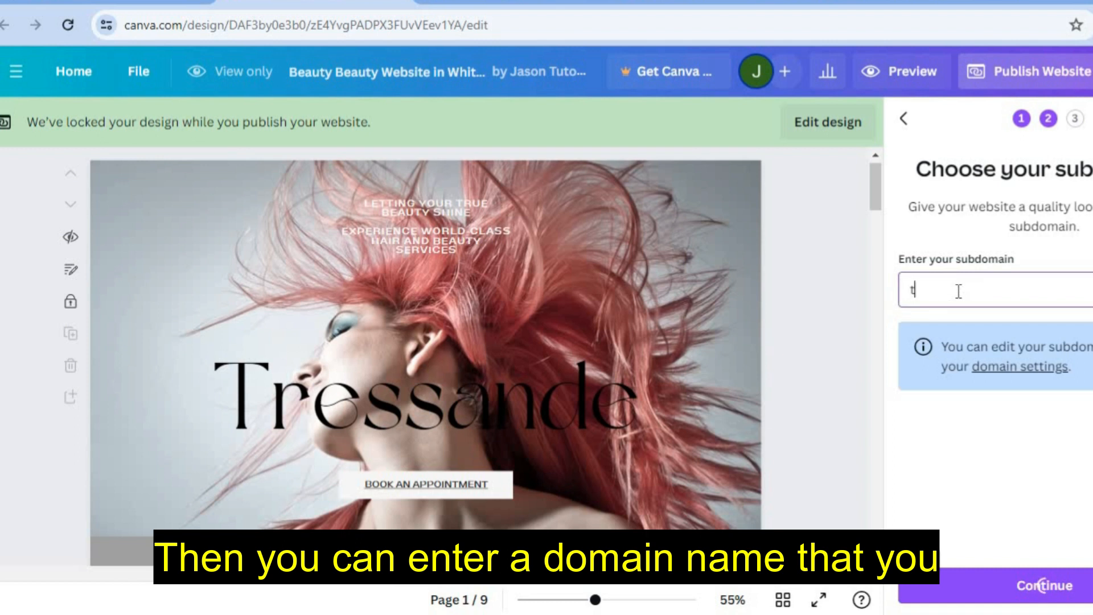
pyautogui.write('esthair')
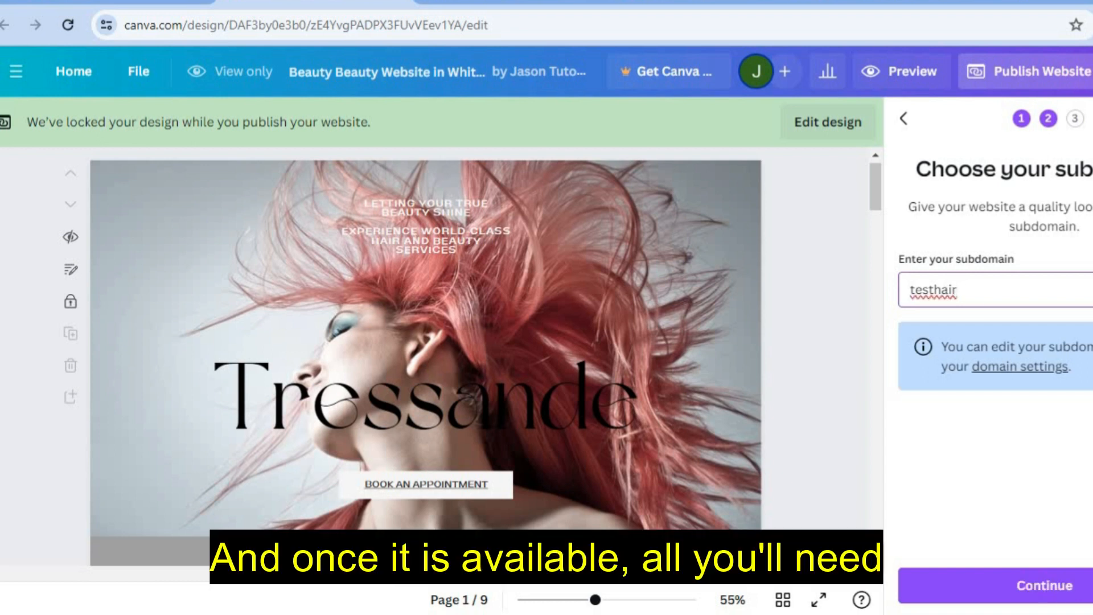
pyautogui.click(1043, 584)
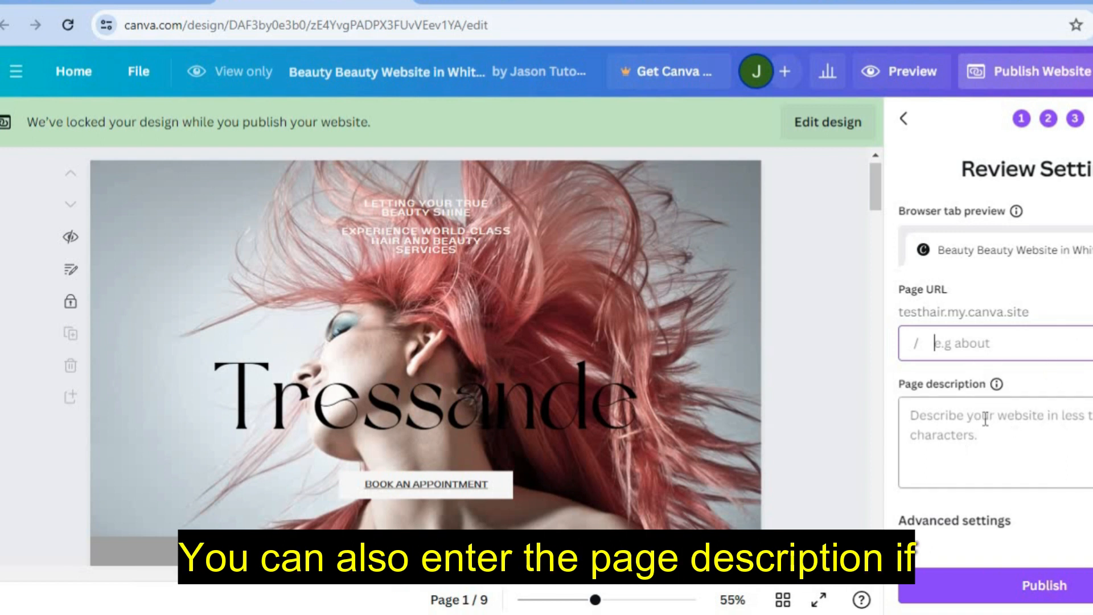
pyautogui.click(1054, 582)
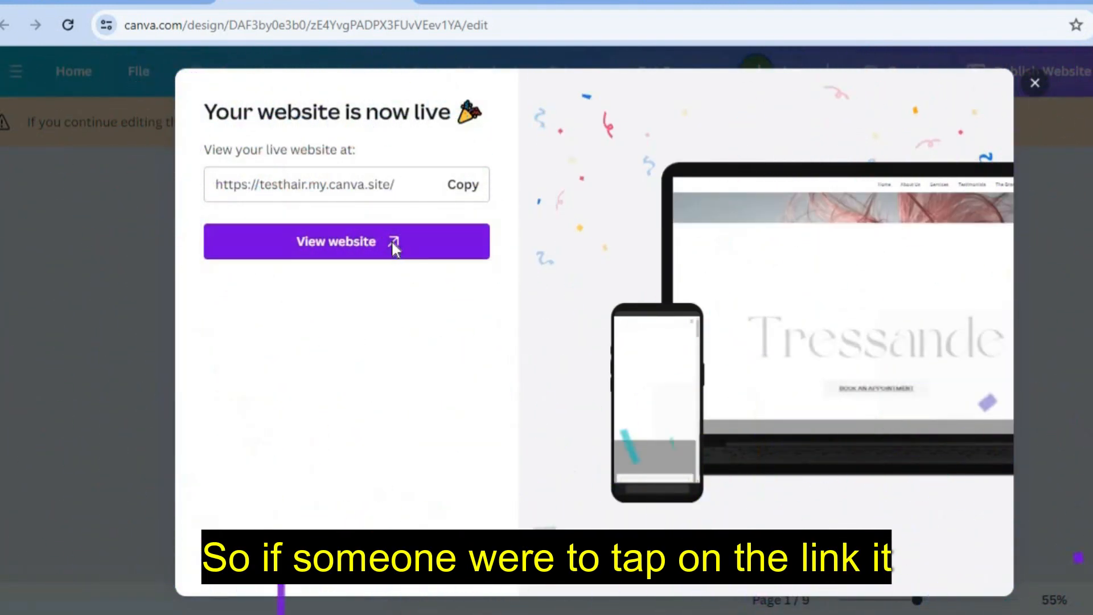
pyautogui.click(392, 246)
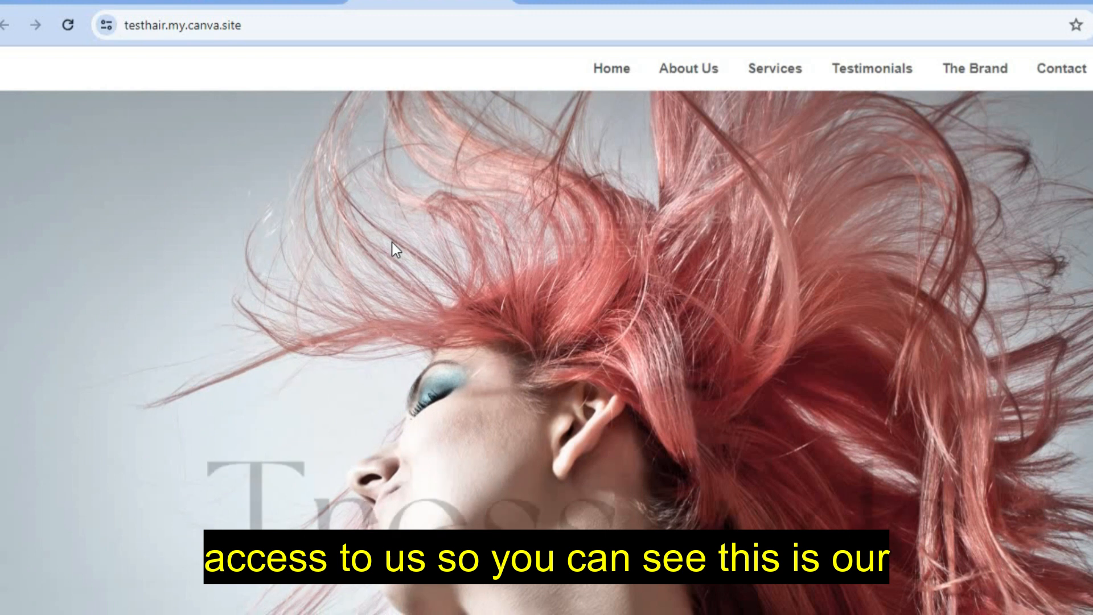
# - Test the live site's price-list link, then follow BOOK AN APPOINTMENT to PayPal
pyautogui.scroll(-10, 546, 353)
pyautogui.scroll(10, 546, 353)
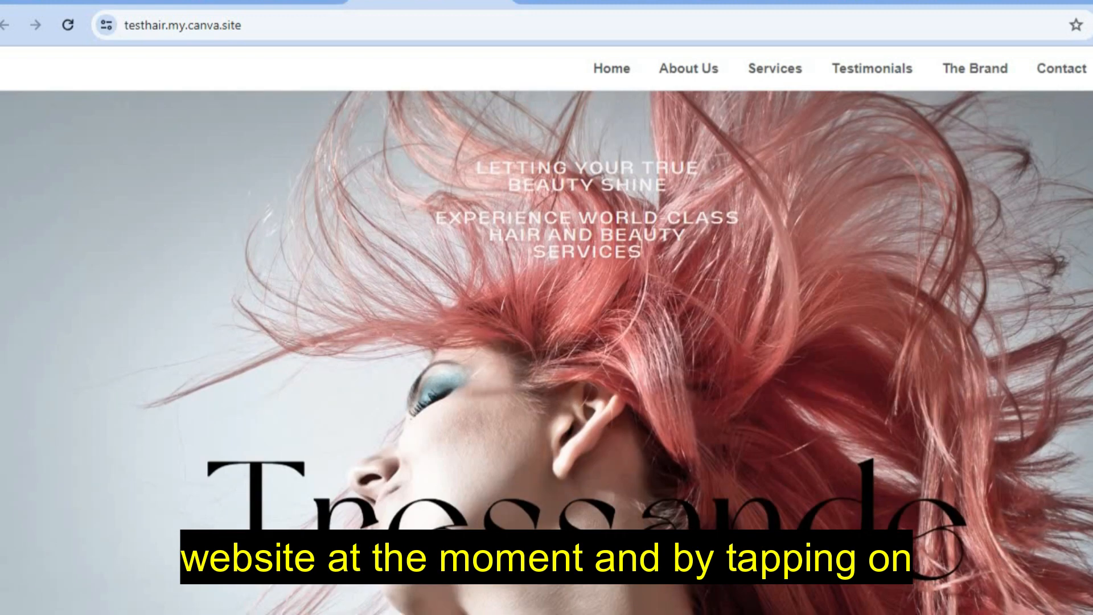
pyautogui.click(1091, 68)
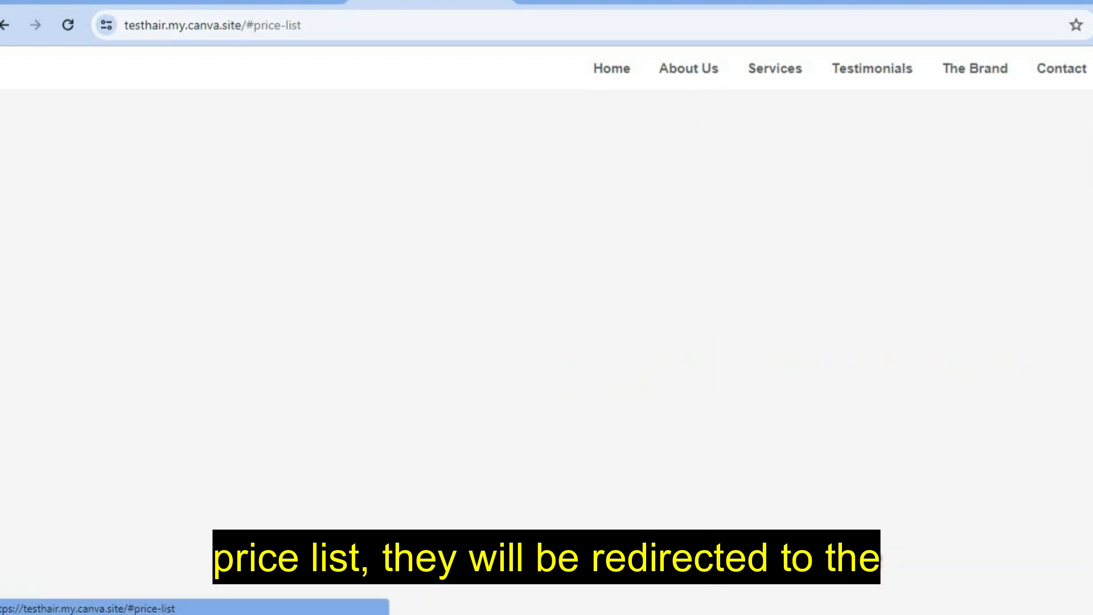
pyautogui.scroll(10, 547, 353)
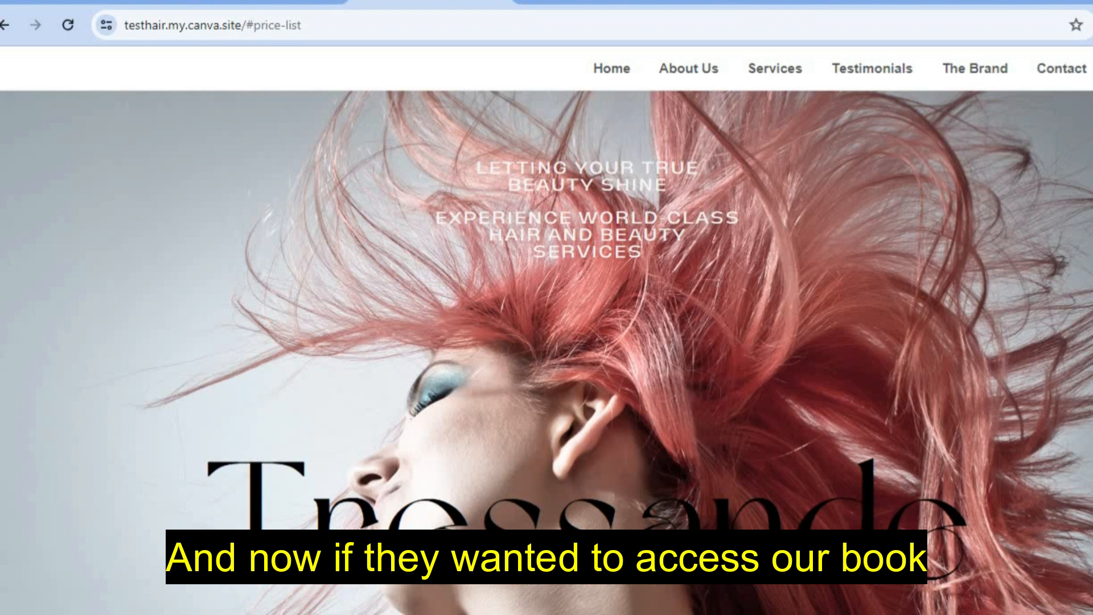
pyautogui.scroll(-5, 710, 317)
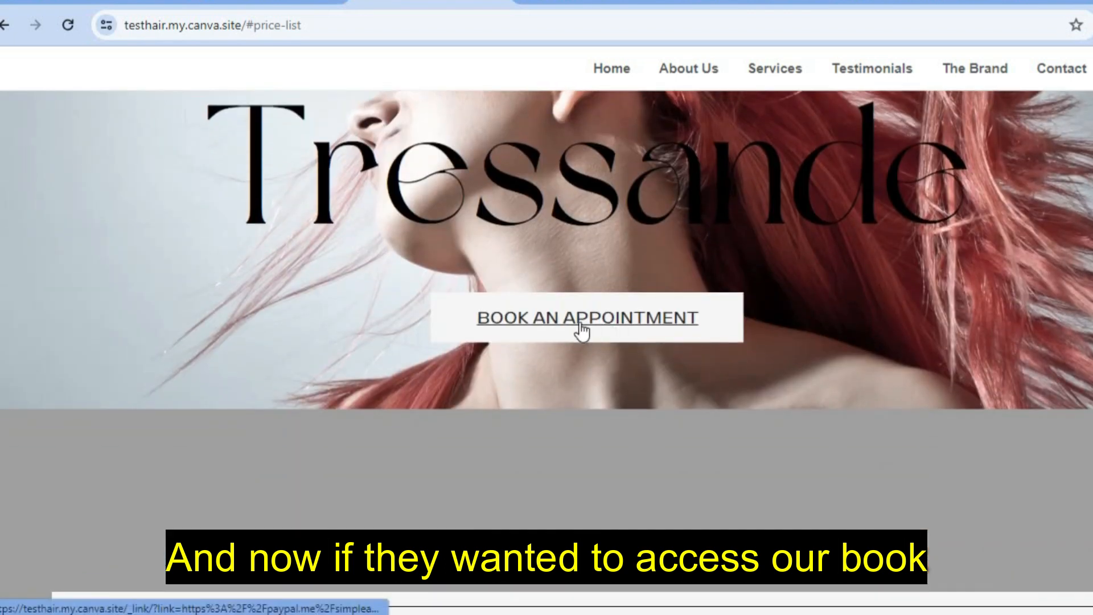
pyautogui.click(548, 318)
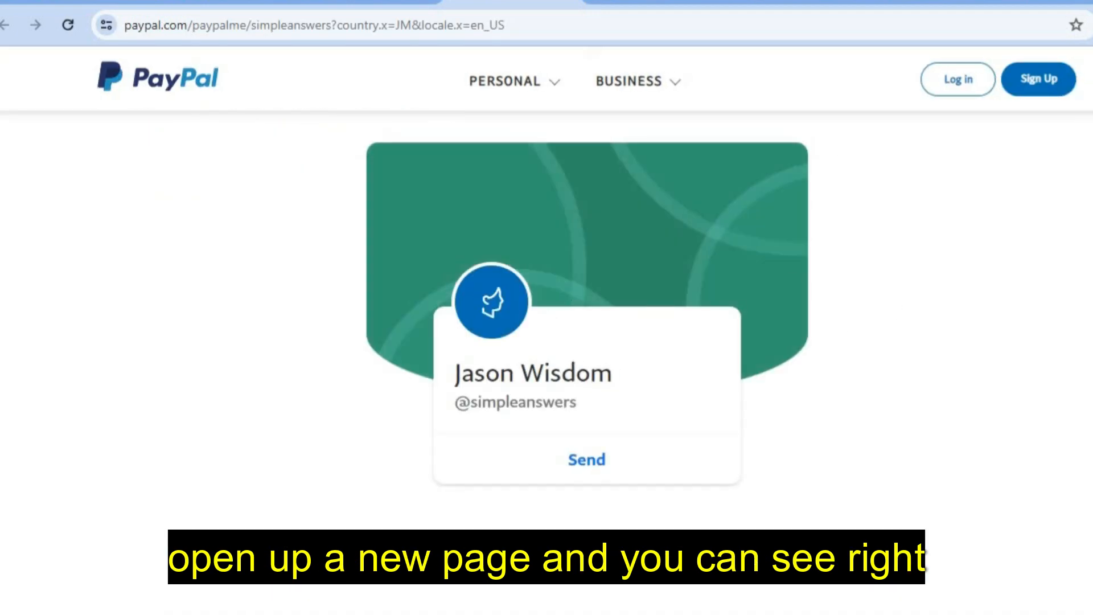
# - Begin sending a payment to the salon from its PayPal.Me page
pyautogui.scroll(-3, 661, 373)
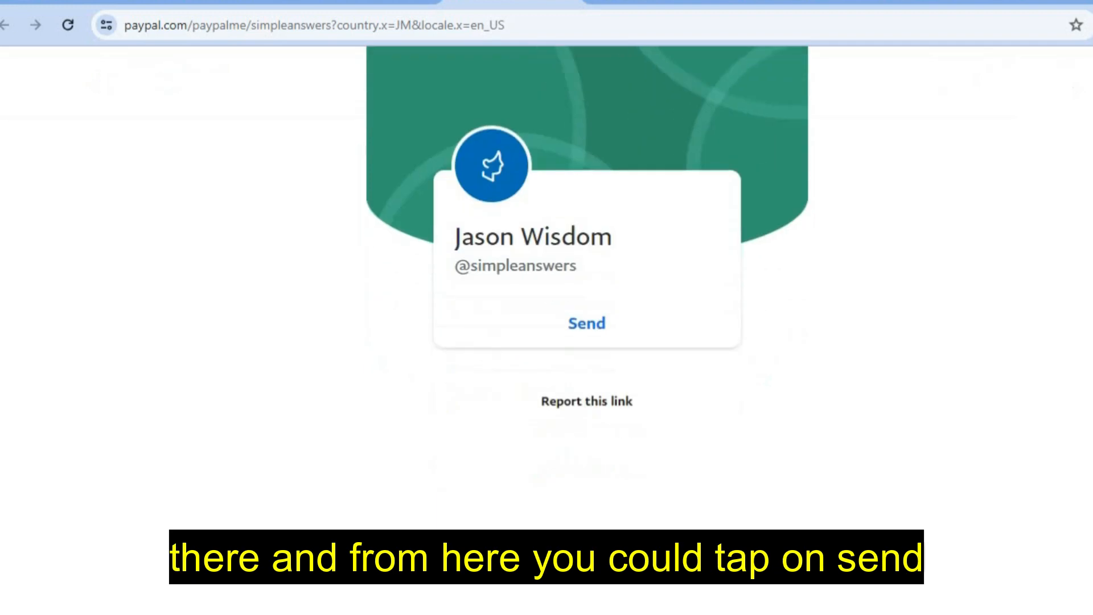
pyautogui.click(580, 325)
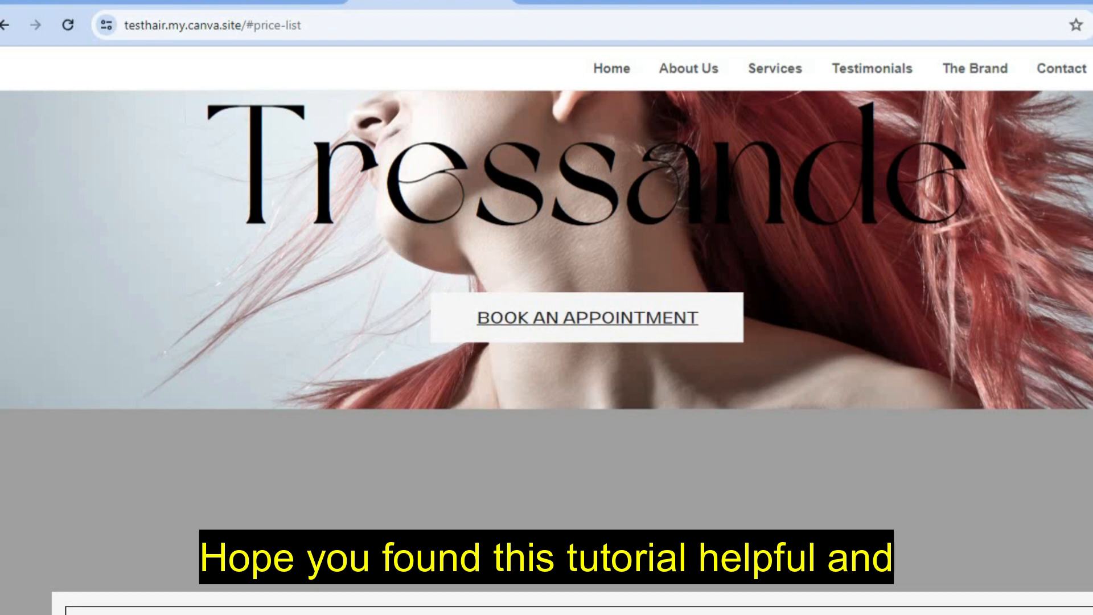
pyautogui.scroll(6, 547, 353)
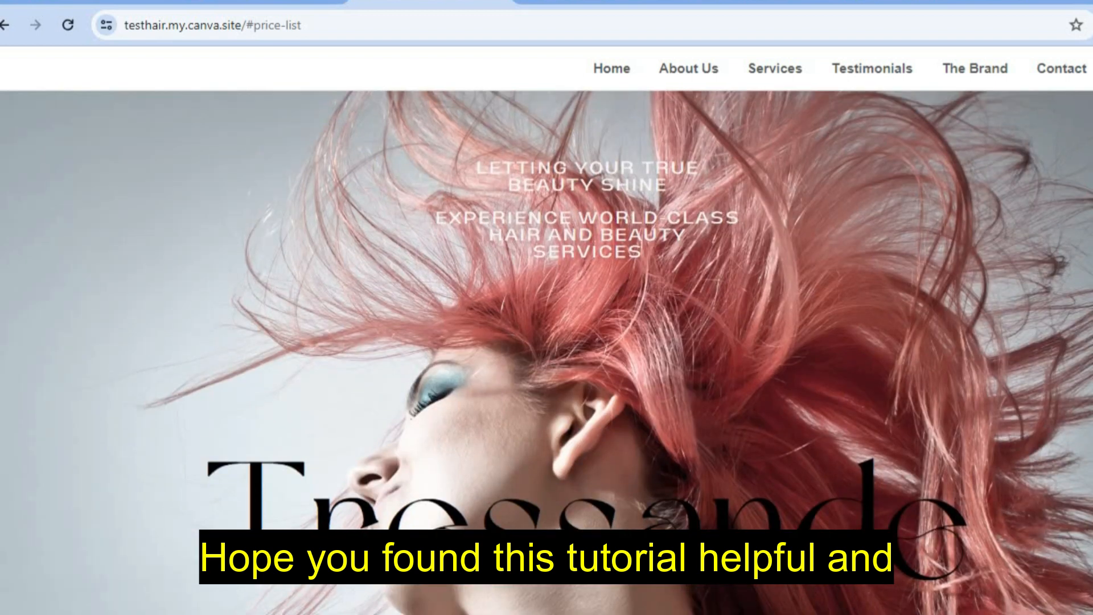
pyautogui.scroll(-10, 547, 353)
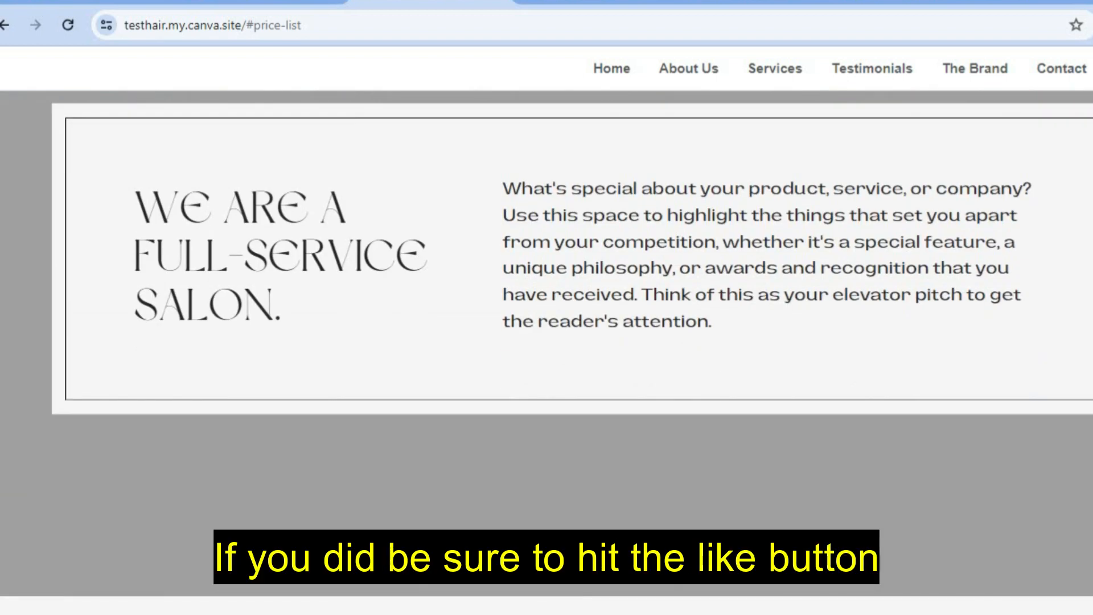
pyautogui.scroll(-6, 547, 353)
pyautogui.scroll(-6, 547, 353)
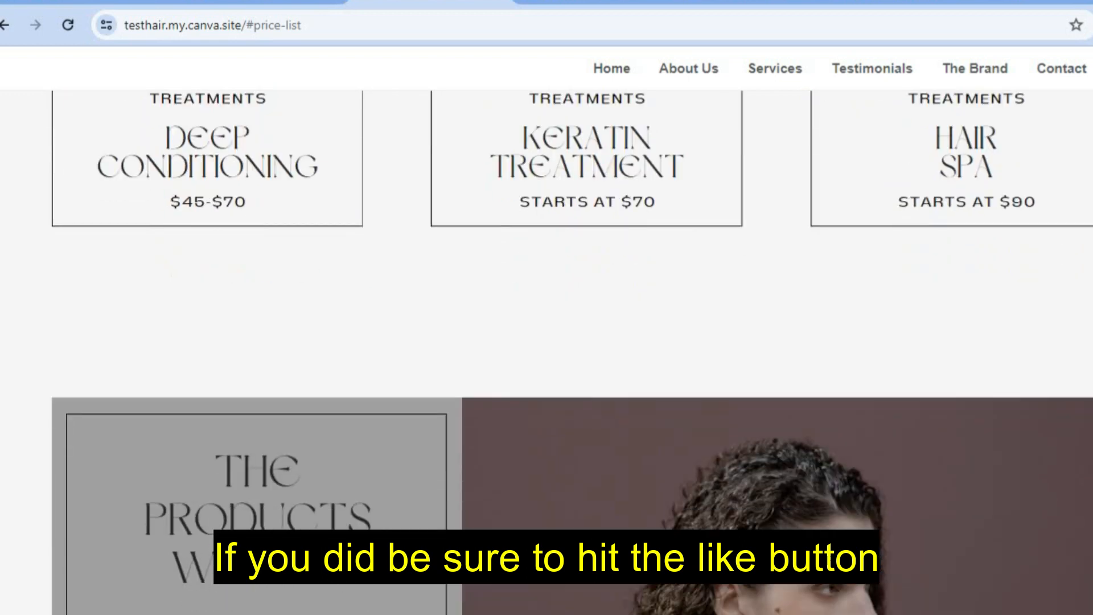
pyautogui.scroll(-5, 547, 353)
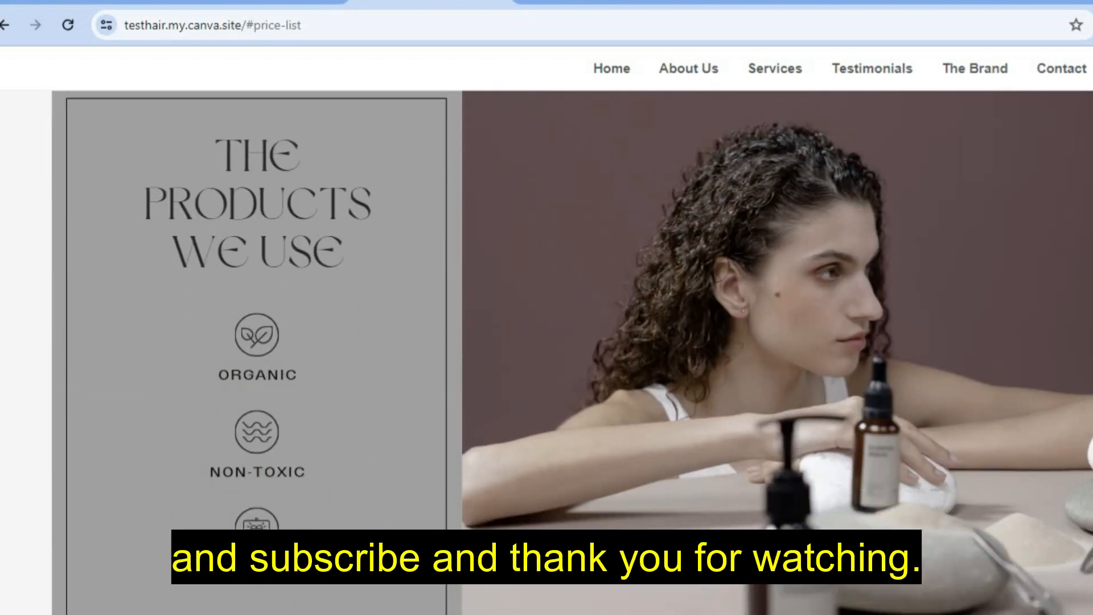